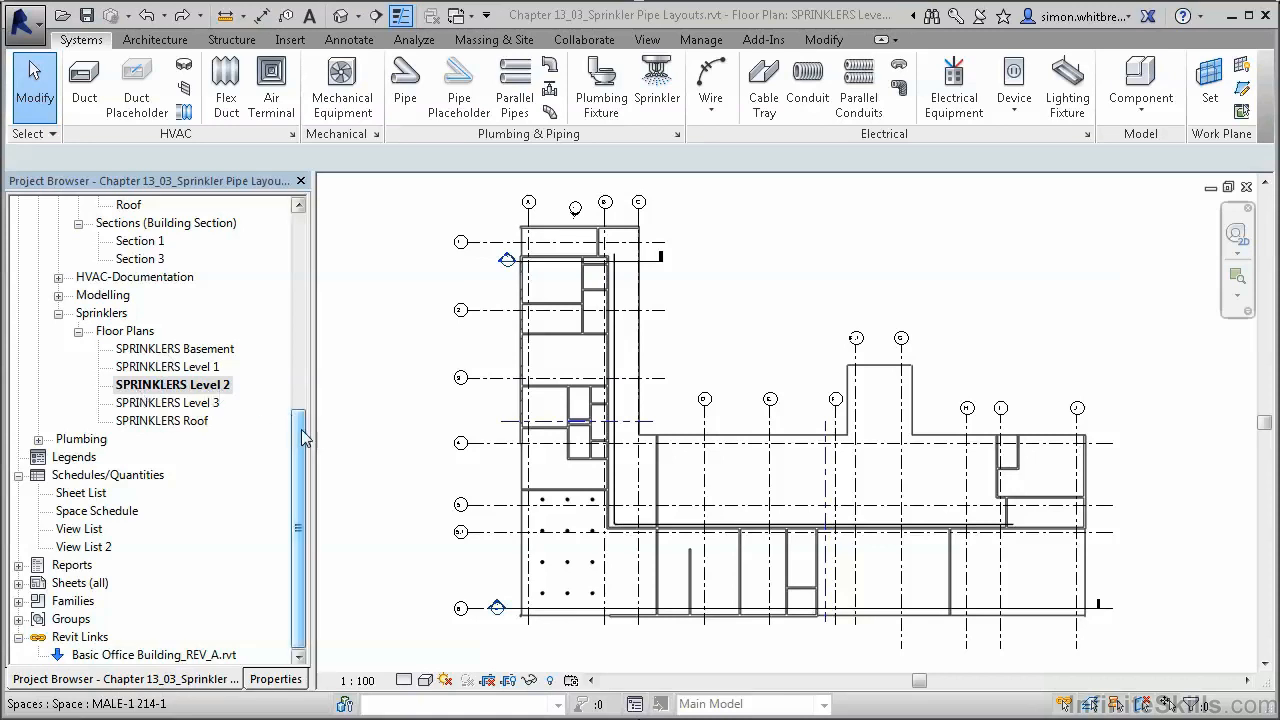
Open the Sprinklers - Level 2 High Level 3D view and tile it beside the SPRINKLERS Level 2 floor plan
drag(302, 430, 328, 254)
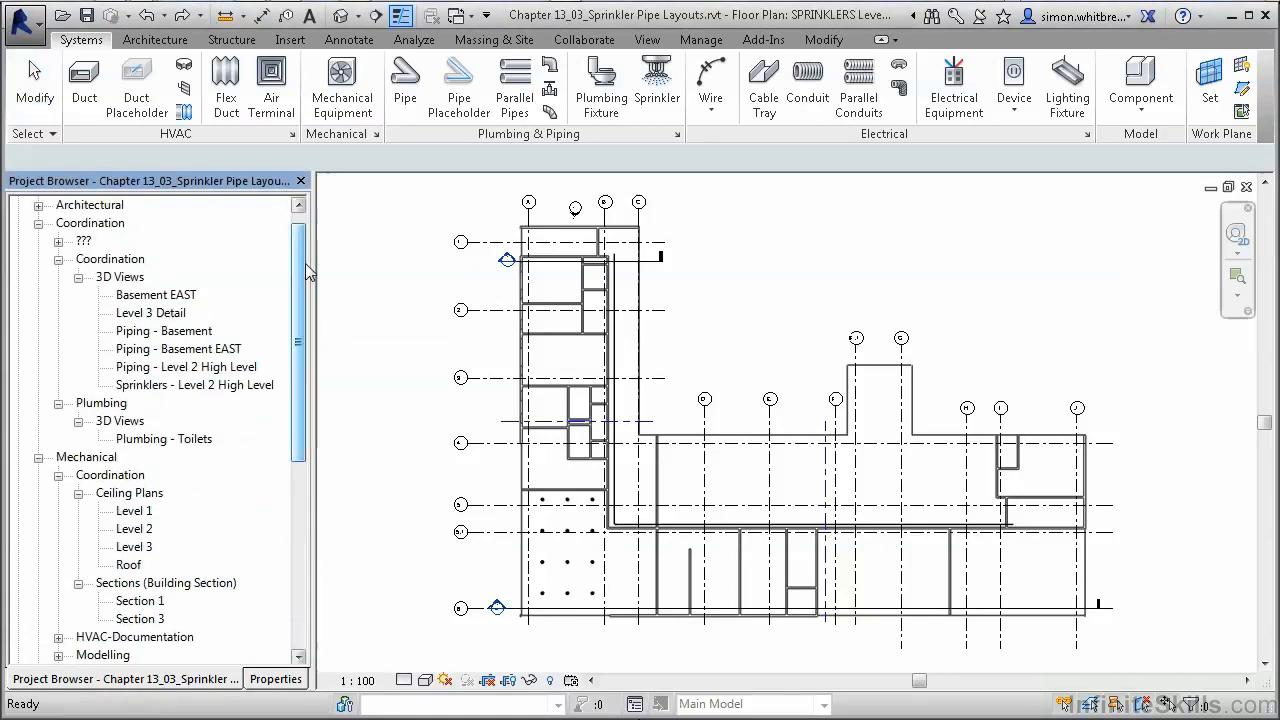
double_click(227, 387)
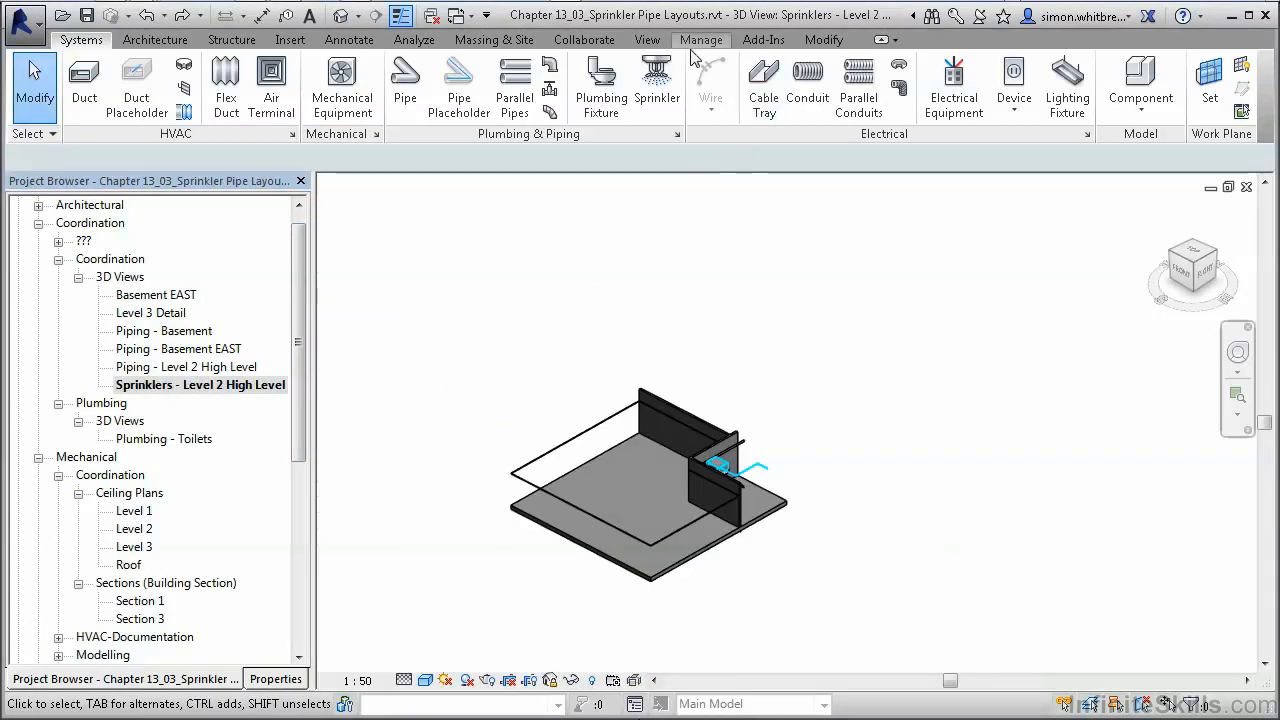
click(650, 42)
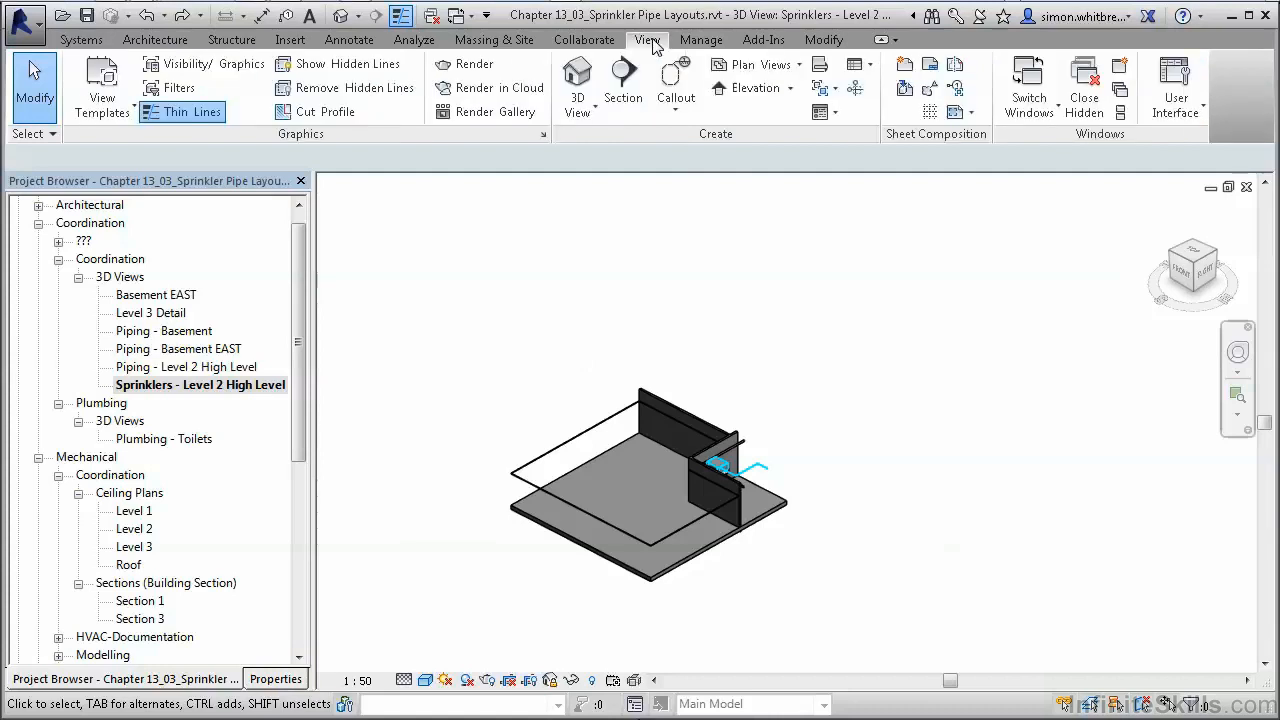
click(1120, 114)
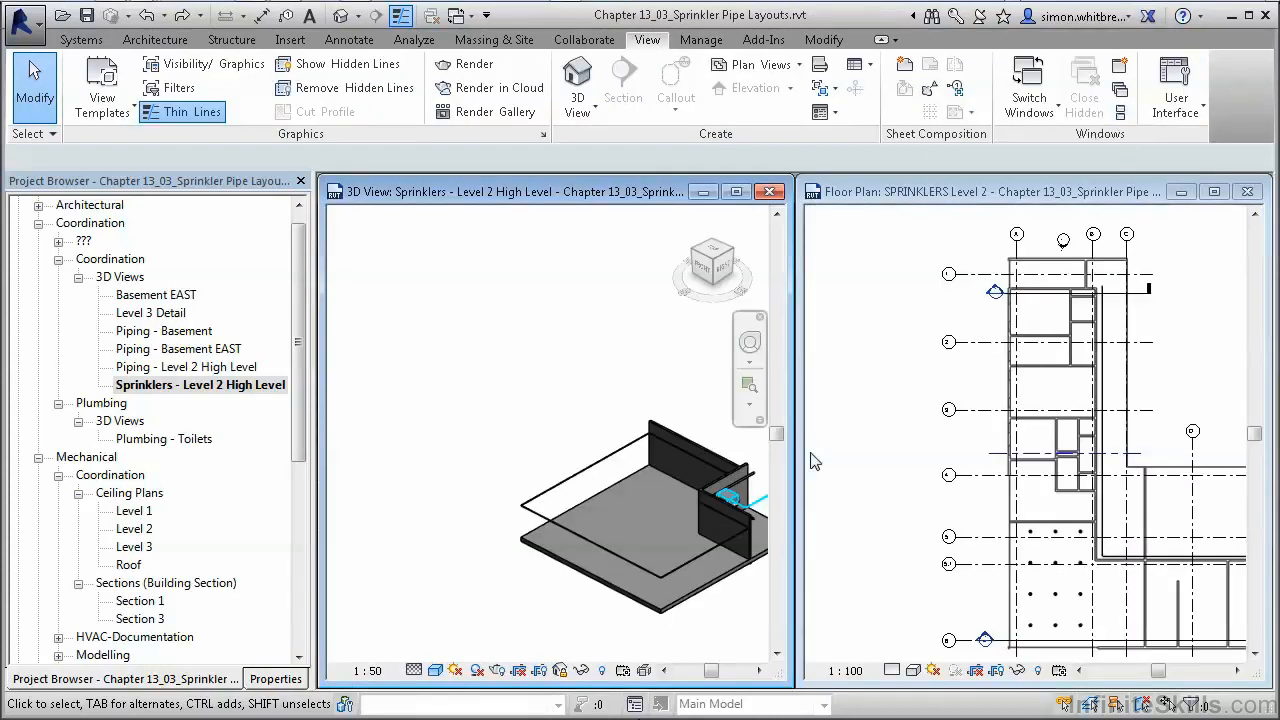
Examine the grid of sprinkler heads in the lounge in both the 3D view and the floor plan
scroll(697, 589, up, 5)
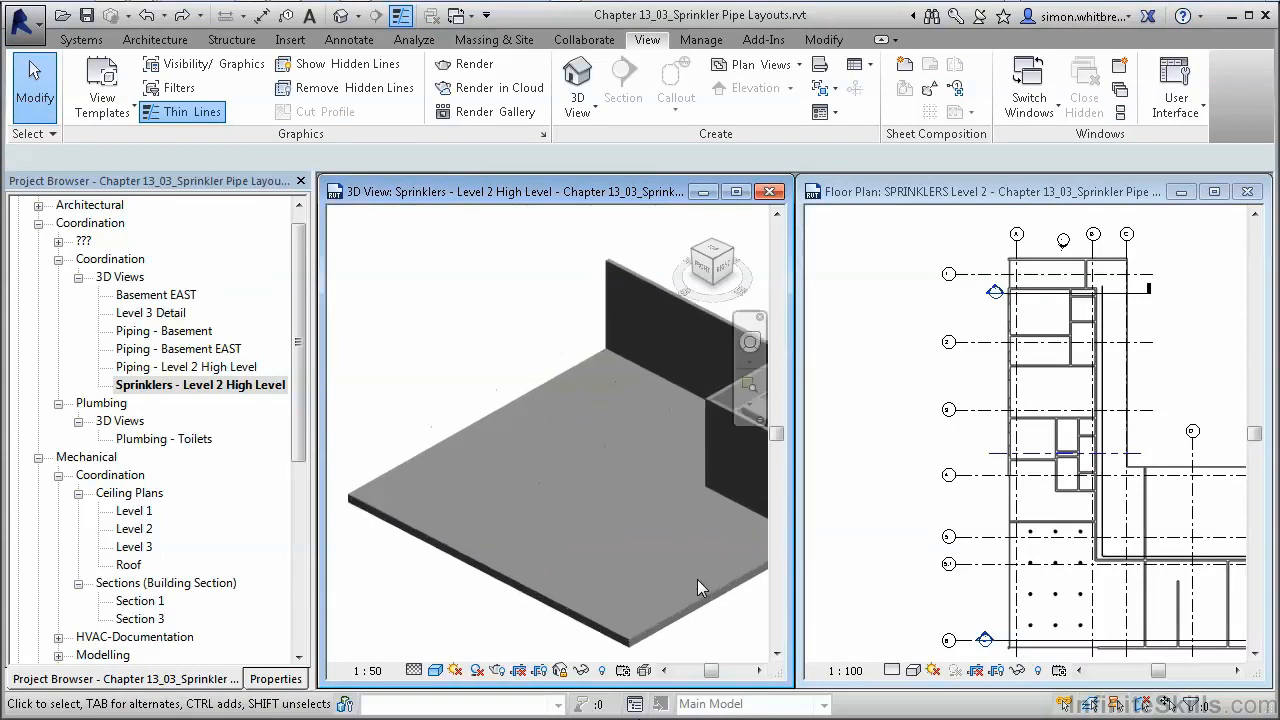
click(877, 564)
middle_drag(1077, 615, 986, 480)
scroll(953, 452, up, 1)
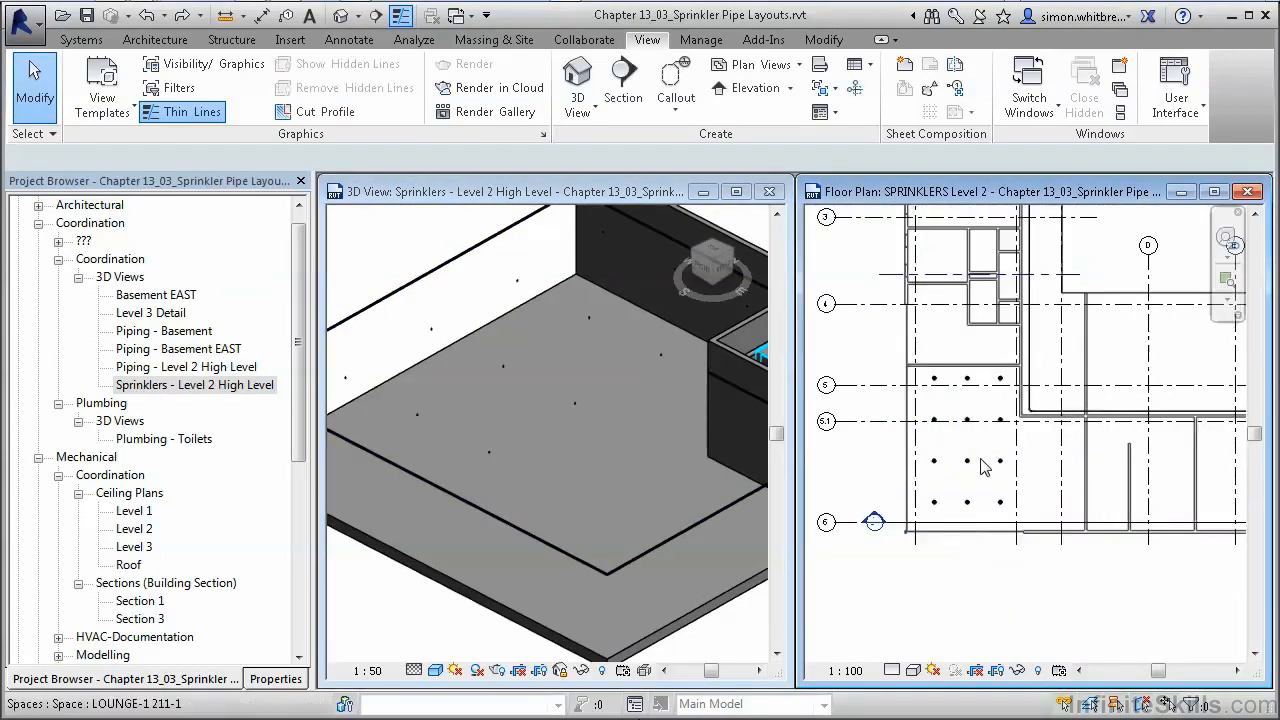
scroll(981, 468, up, 1)
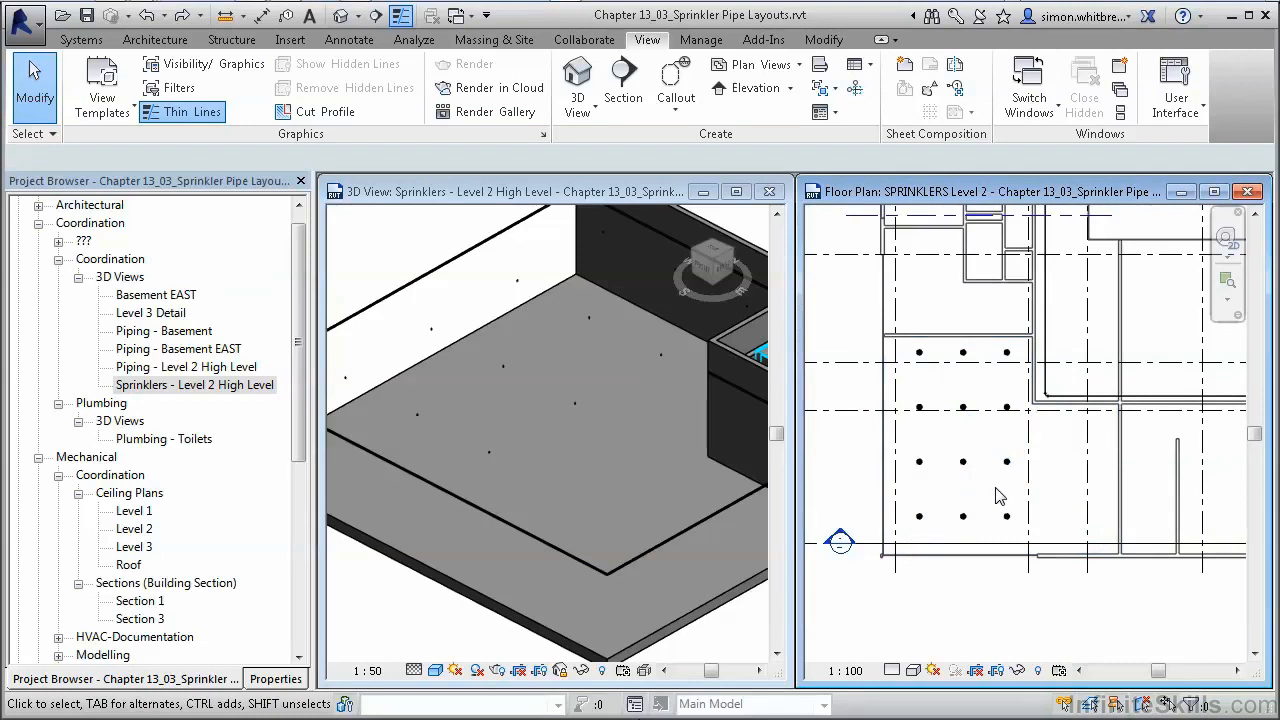
click(481, 425)
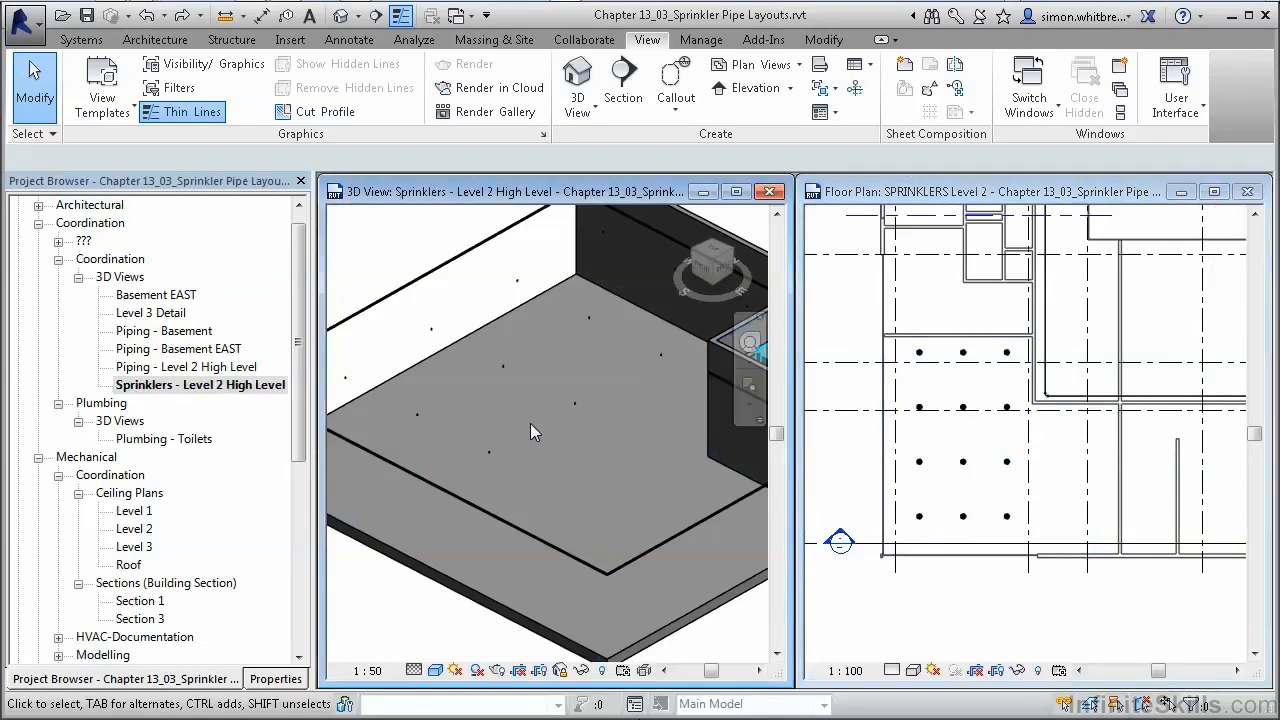
scroll(541, 451, down, 2)
click(830, 432)
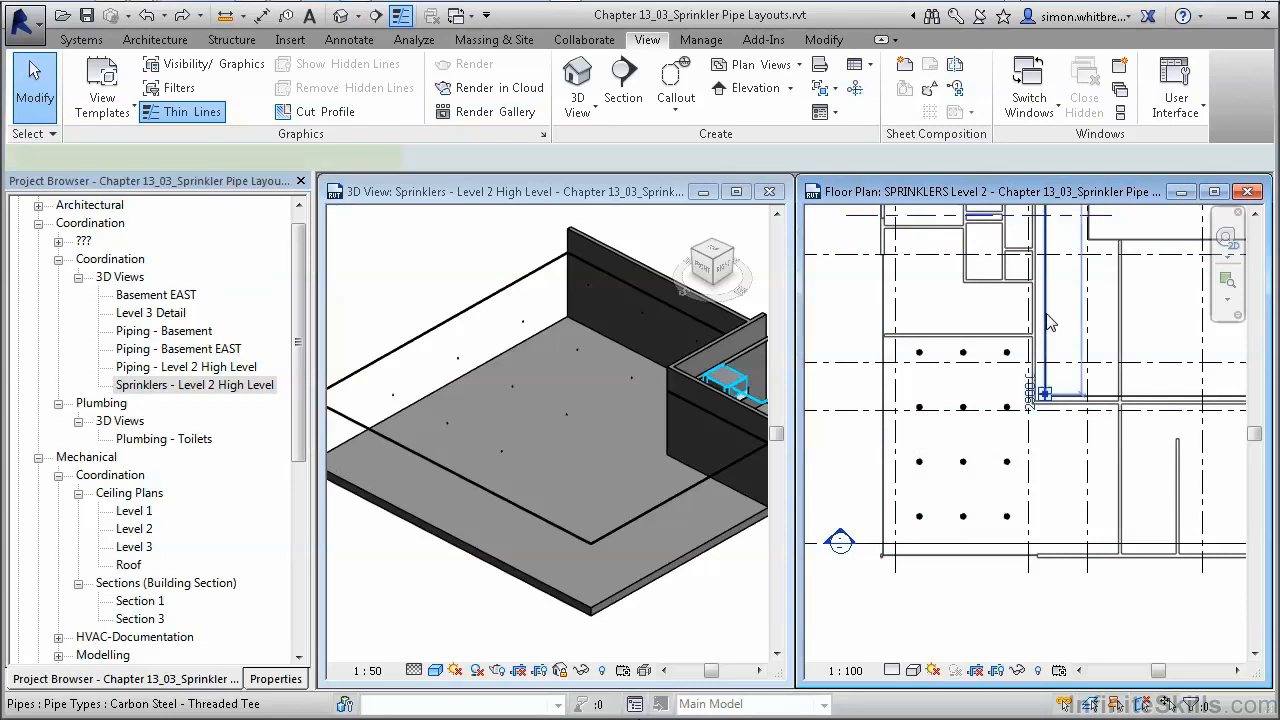
Check the diameter, offset, pipe type and system type of the existing vertical sprinkler main next to the lounge in plan
click(1045, 316)
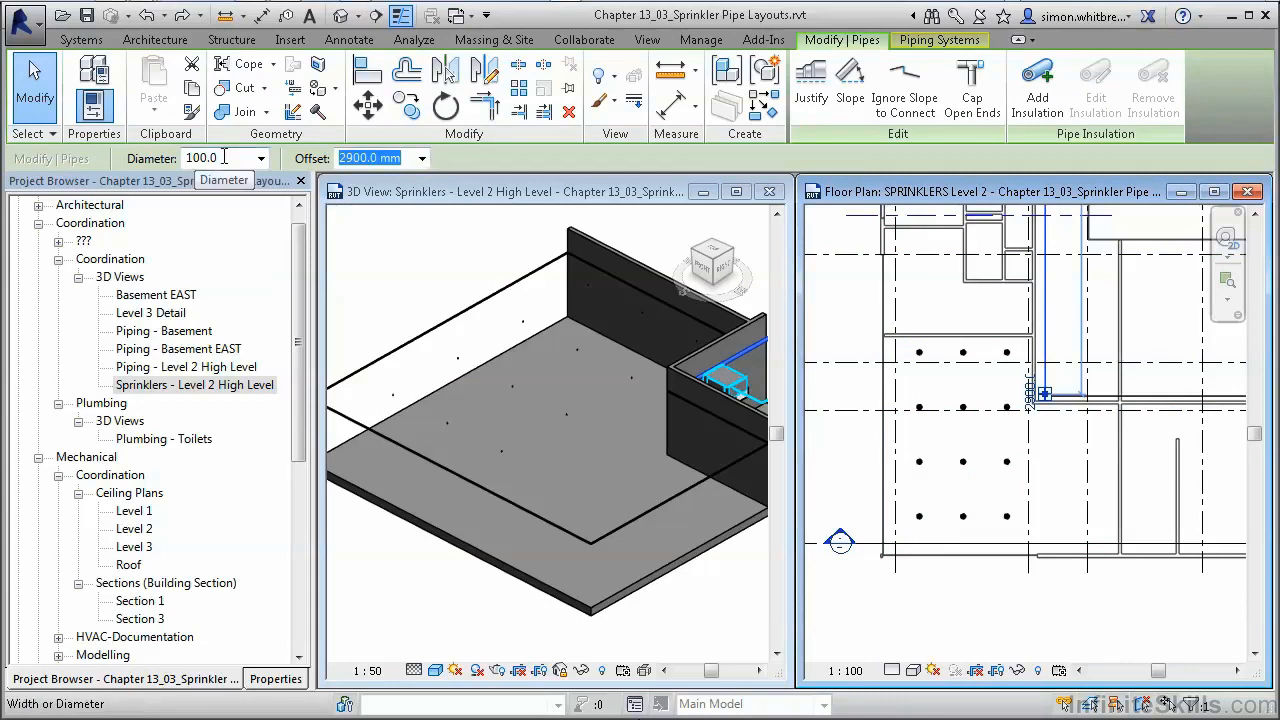
key(Escape)
key(Escape)
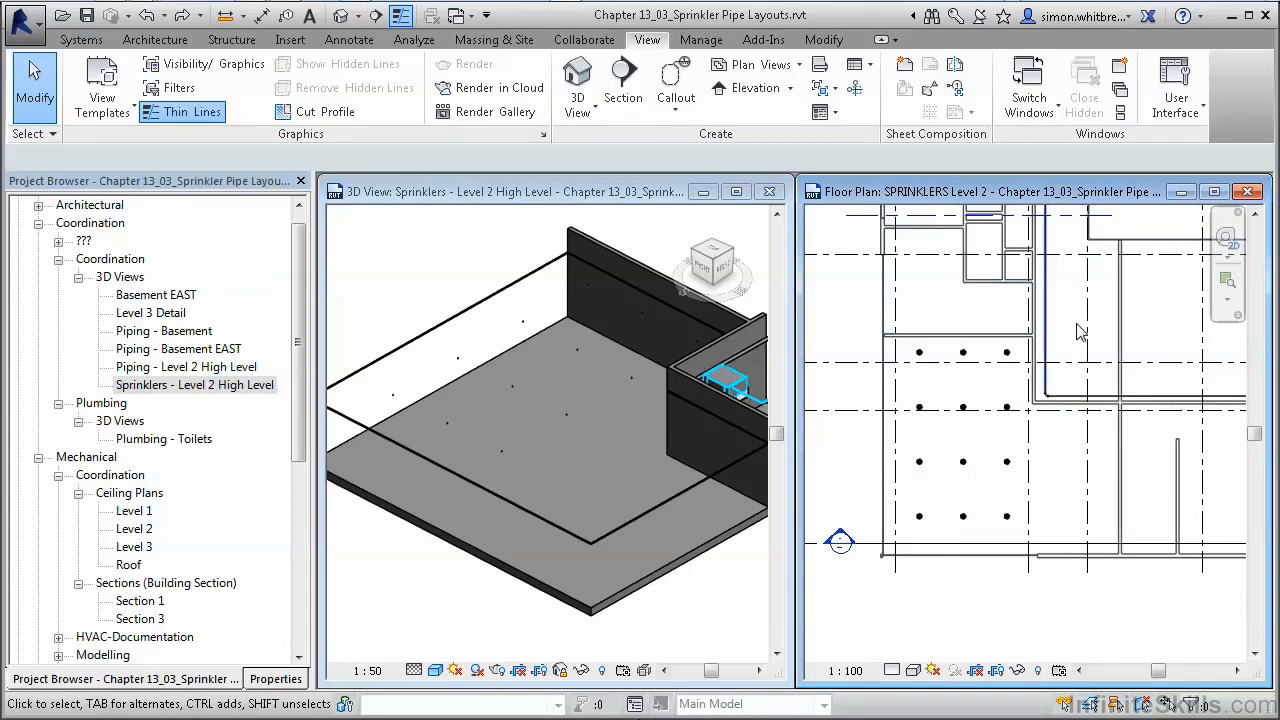
click(1046, 340)
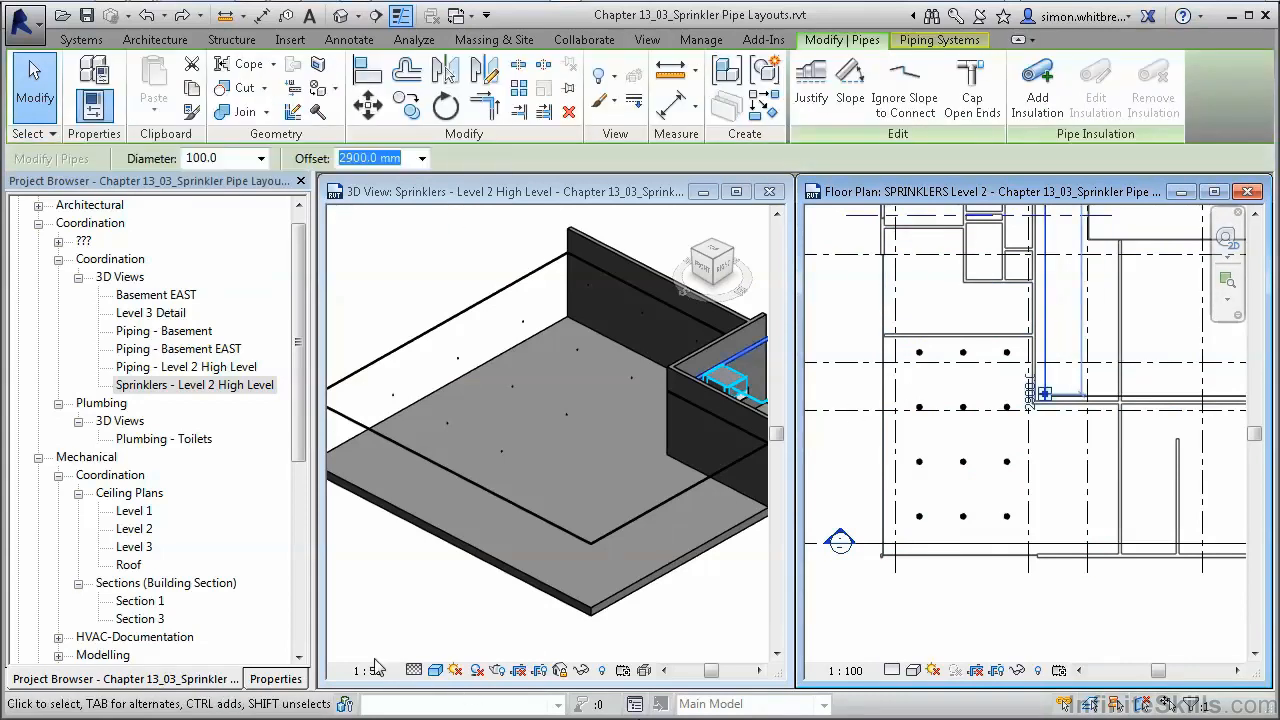
click(268, 679)
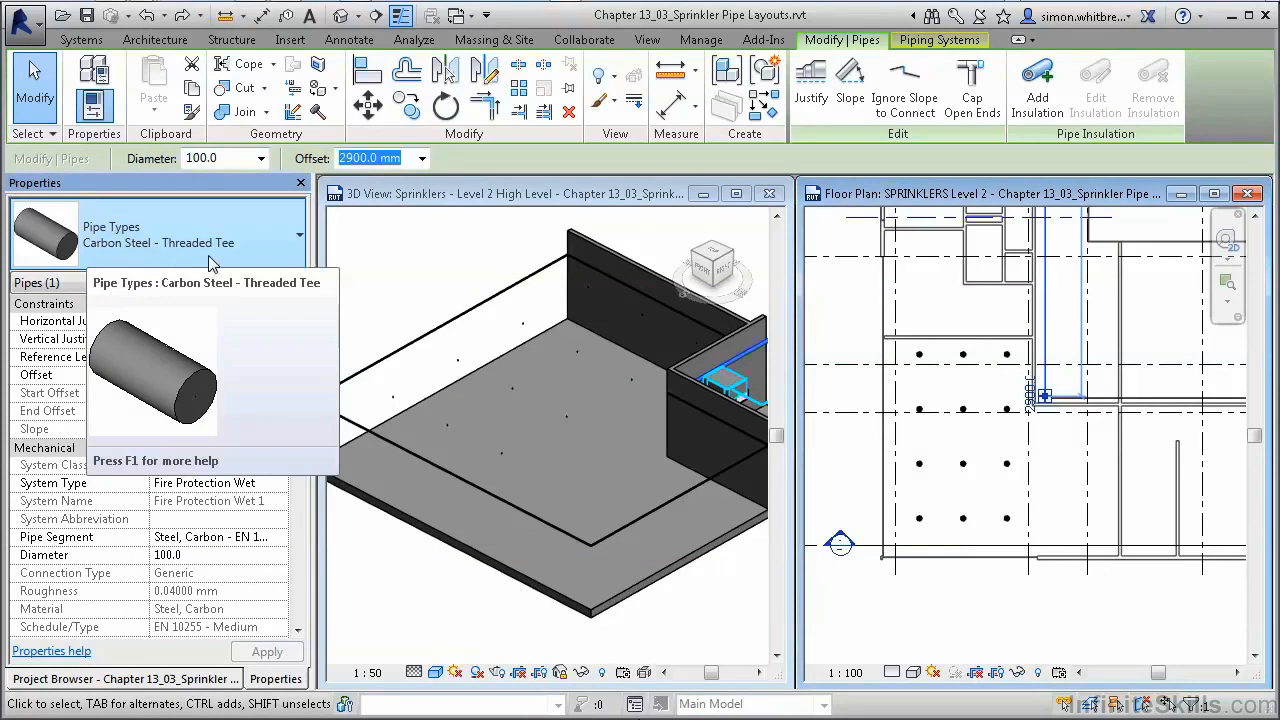
click(405, 201)
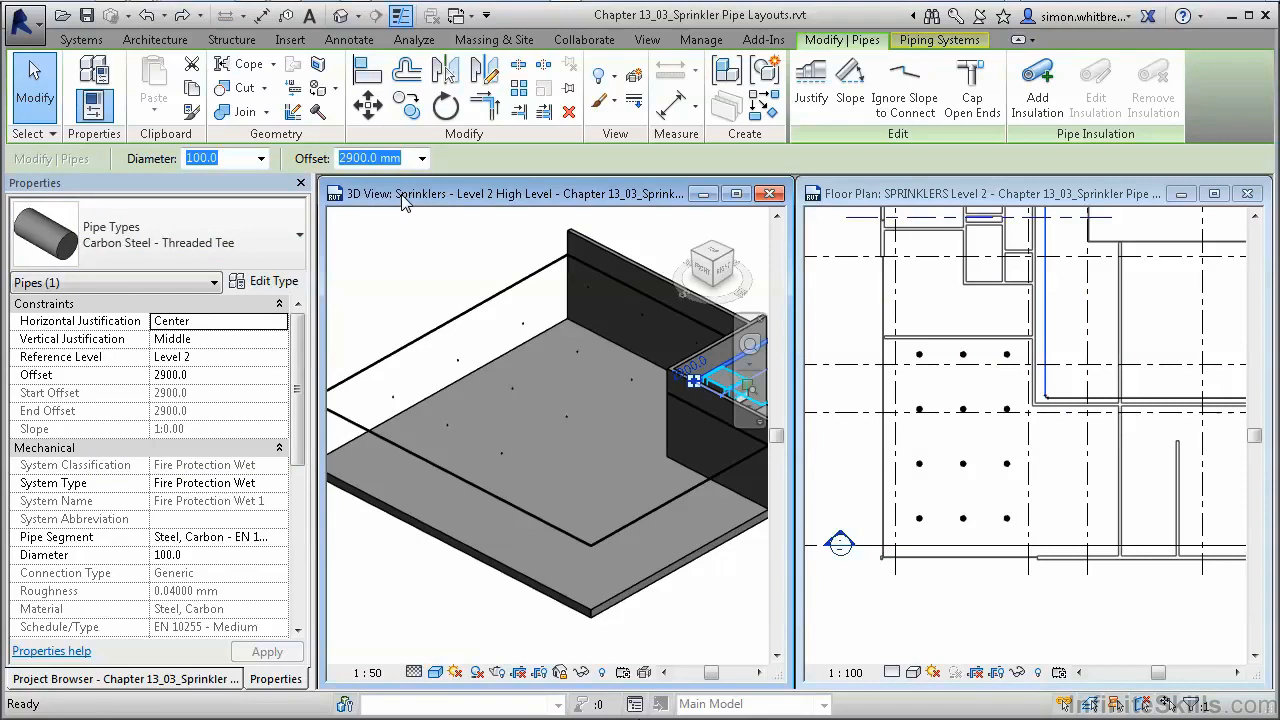
click(960, 193)
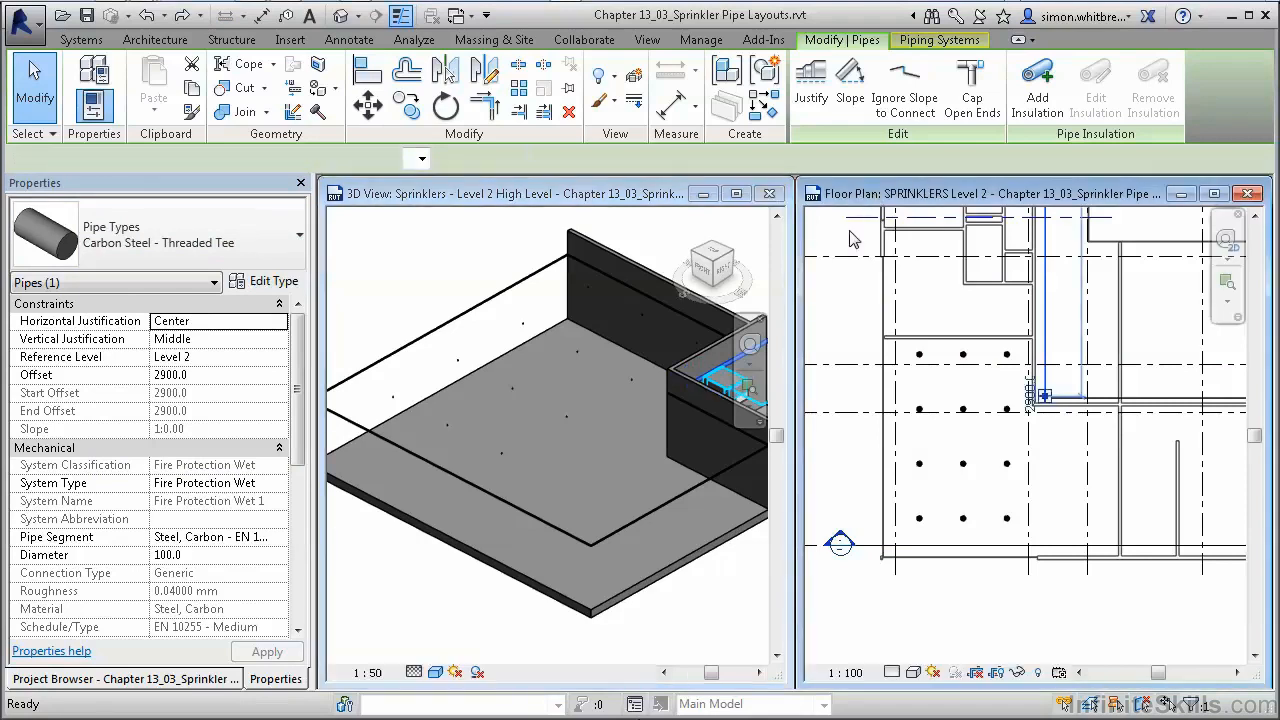
Generate a pipe layout from the lower-left sprinkler's system and place a base connection just east of the sprinkler grid in plan
click(923, 528)
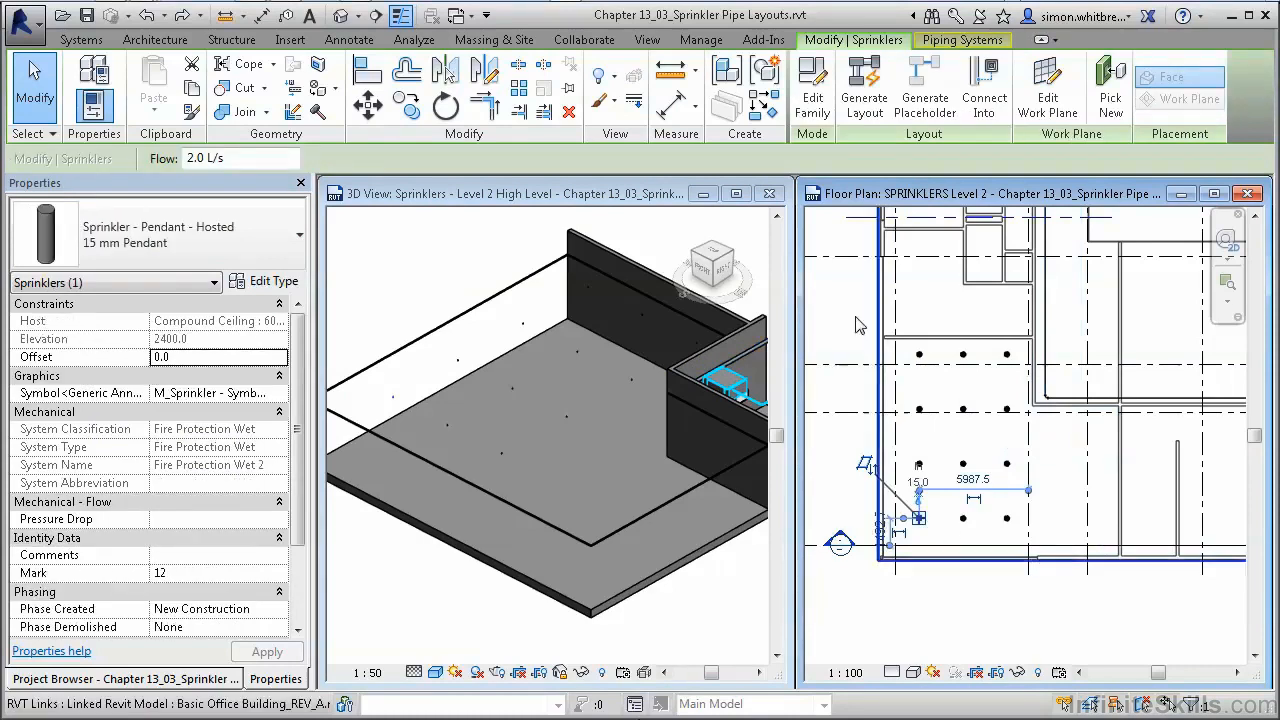
click(856, 107)
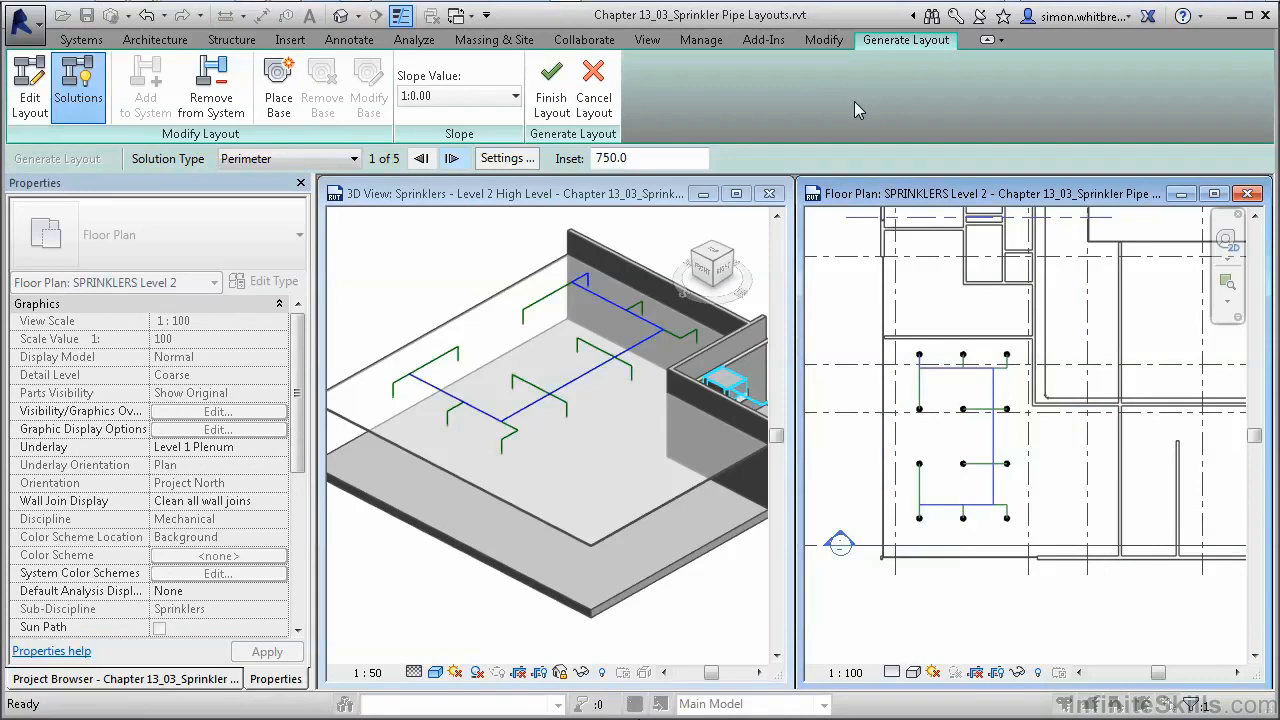
click(278, 100)
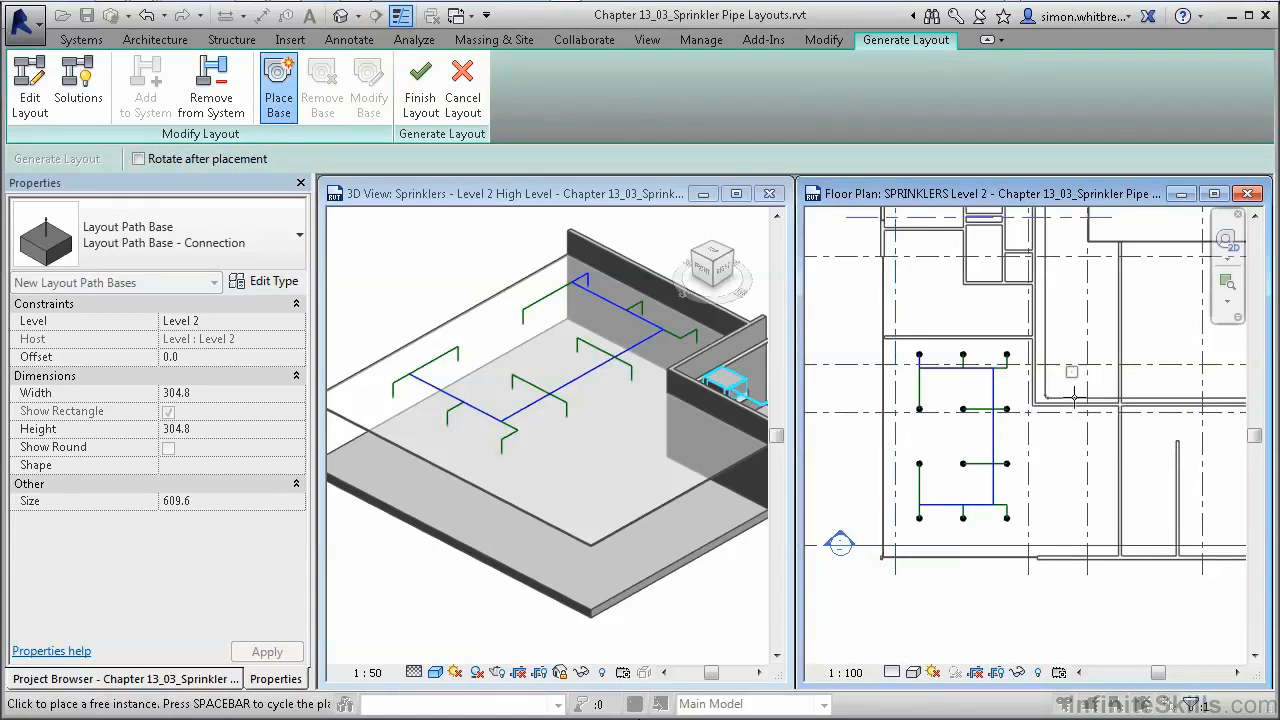
click(1065, 436)
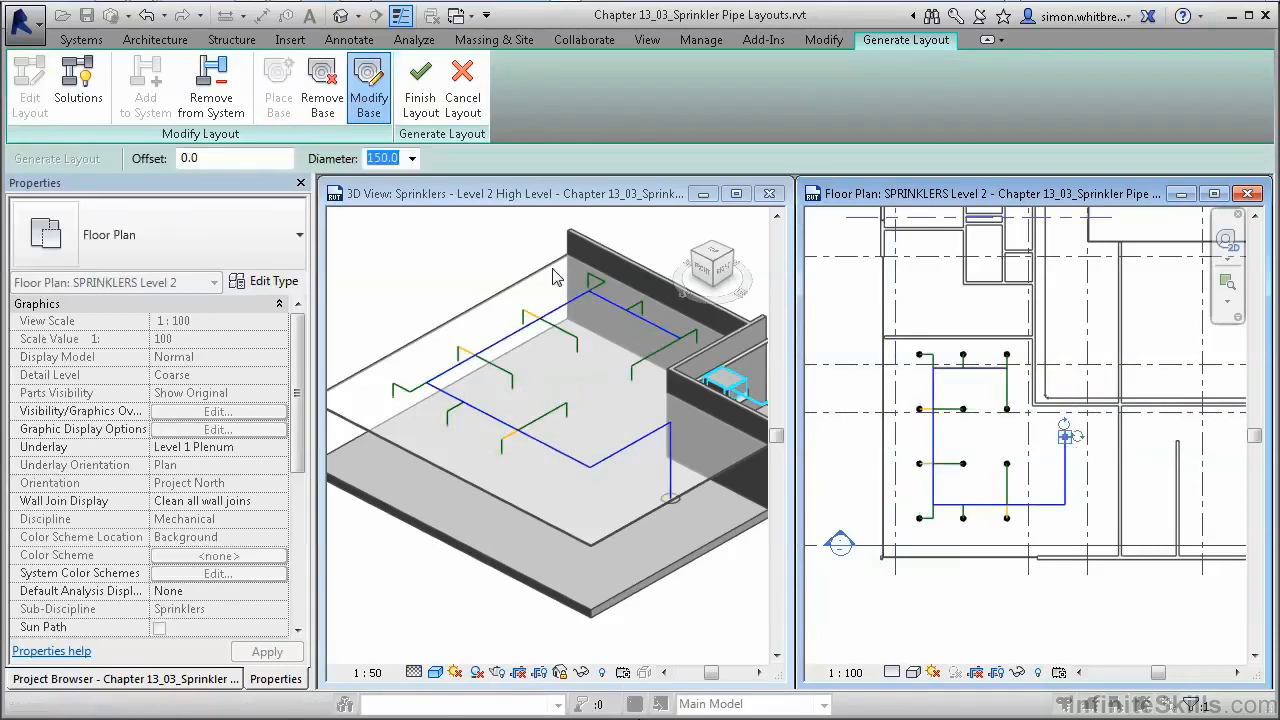
Set the base connection's offset to 2900 mm and return to the layout solutions
click(212, 166)
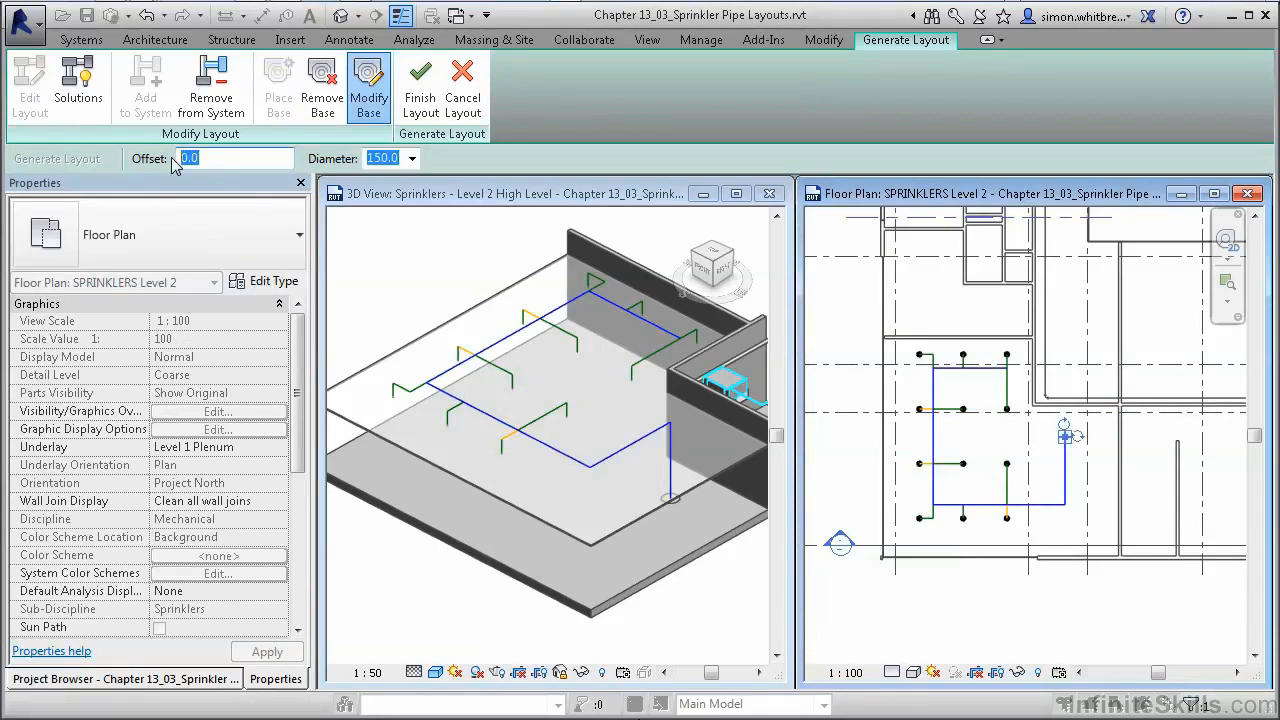
text(29)
click(79, 88)
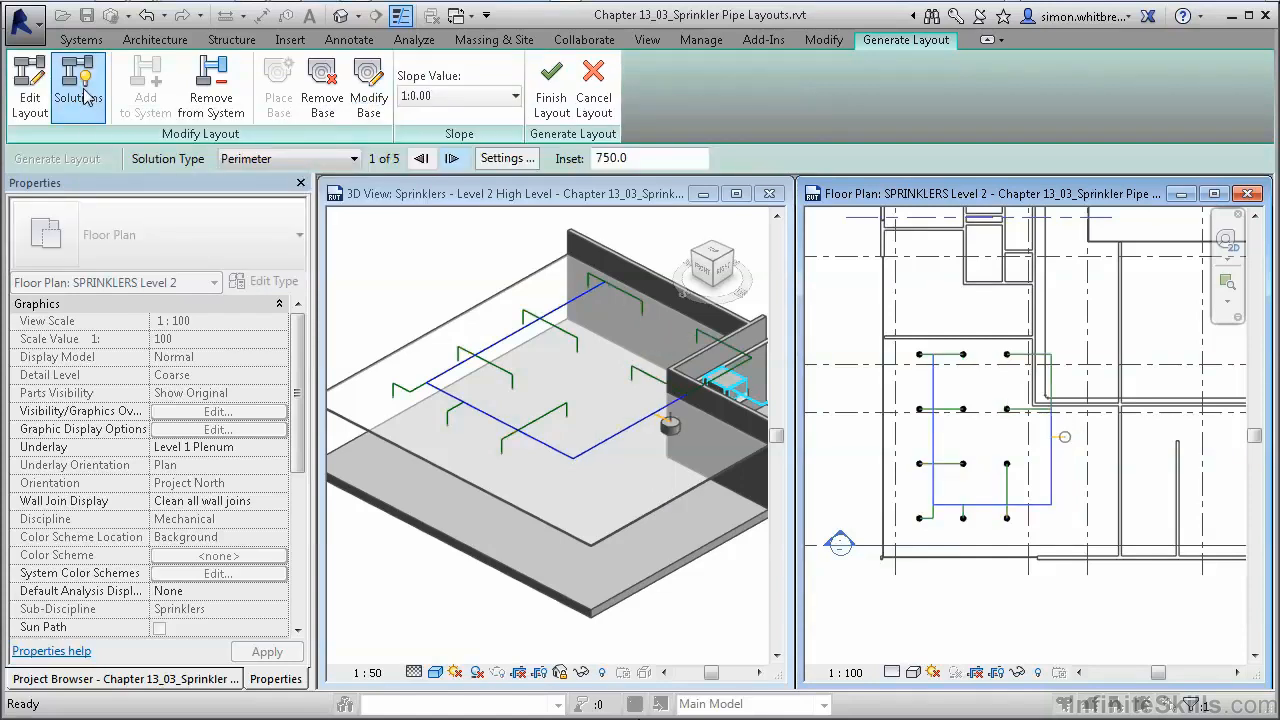
Review the main and branch pipe types in the pipe conversion settings, keeping Carbon Steel - Threaded Tee for the main
click(502, 159)
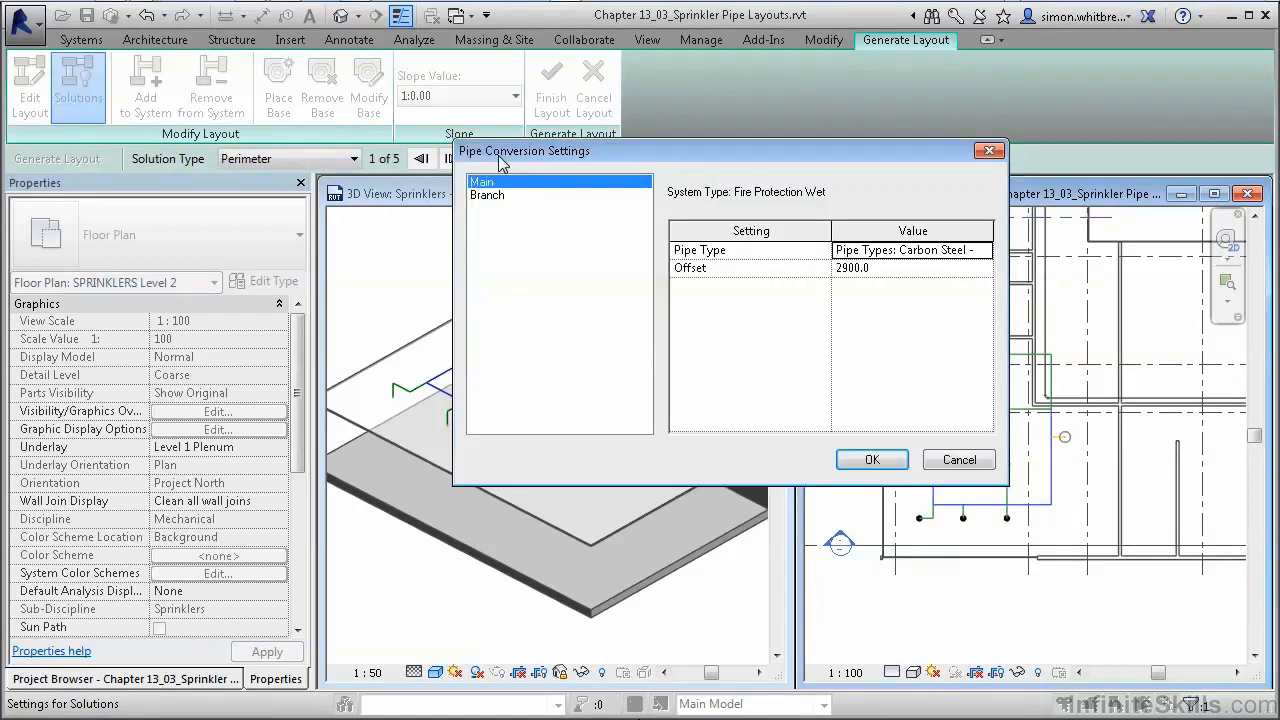
click(986, 254)
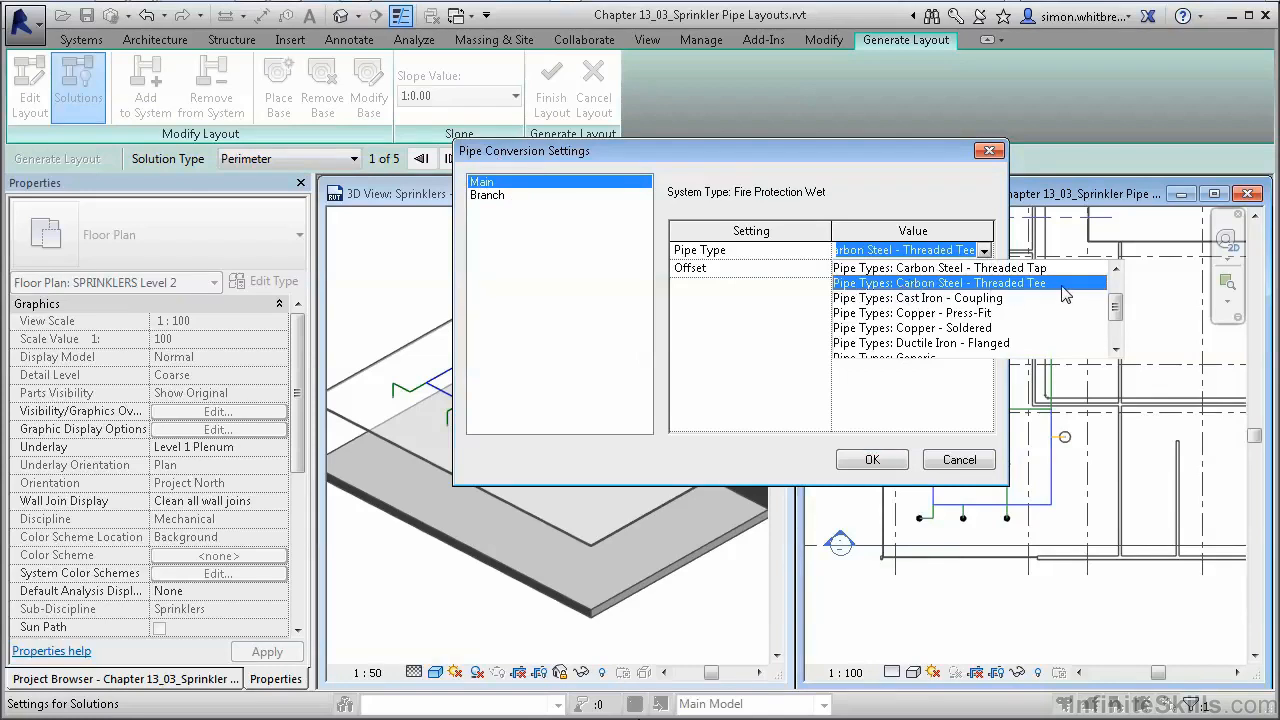
click(889, 462)
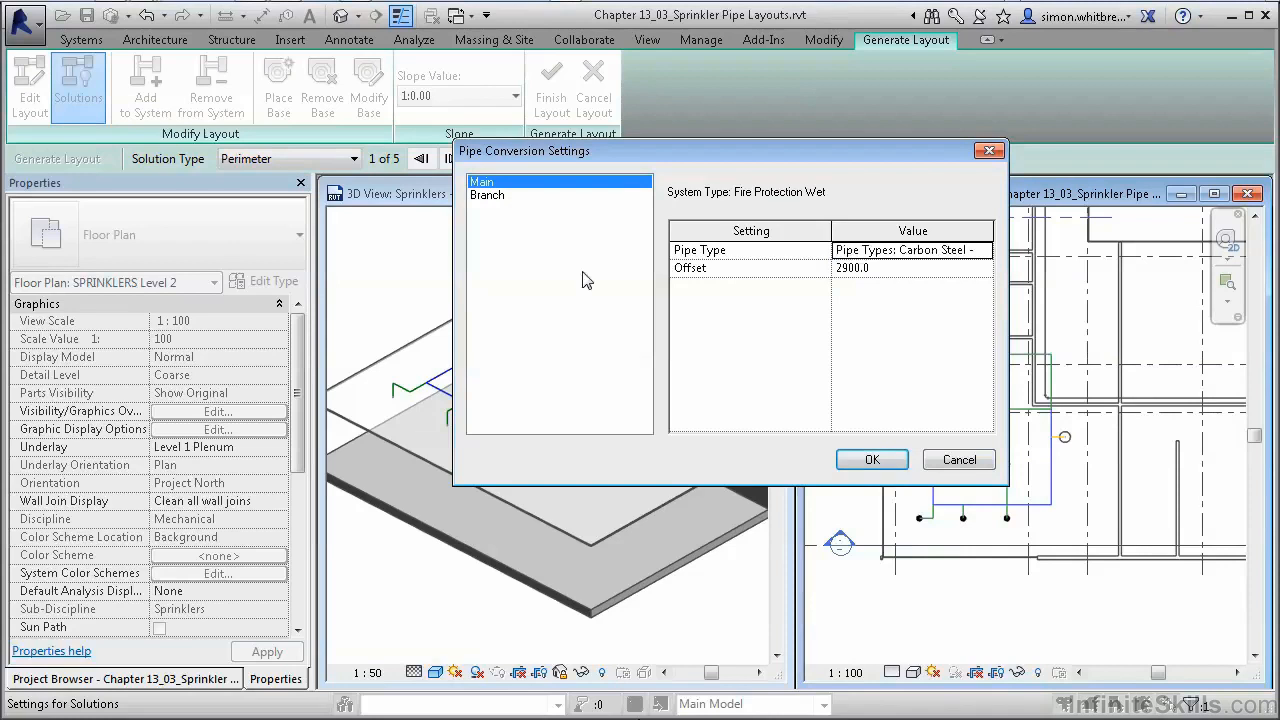
click(477, 197)
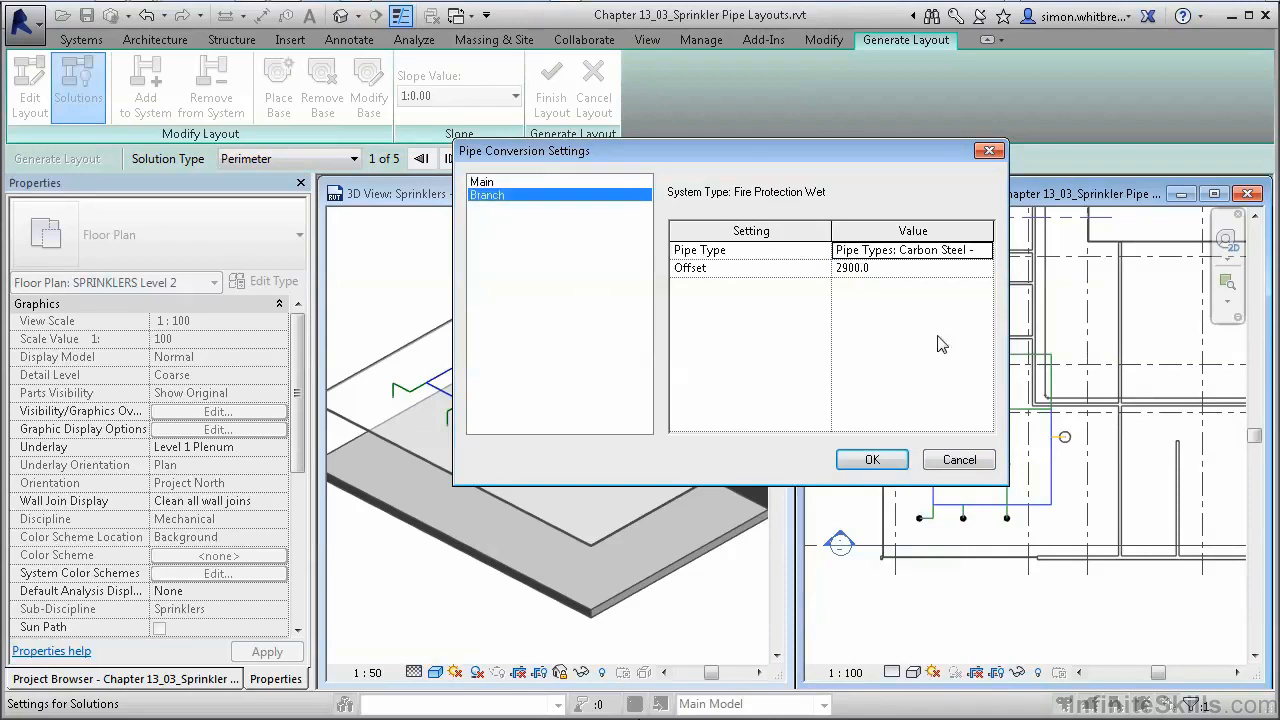
click(984, 251)
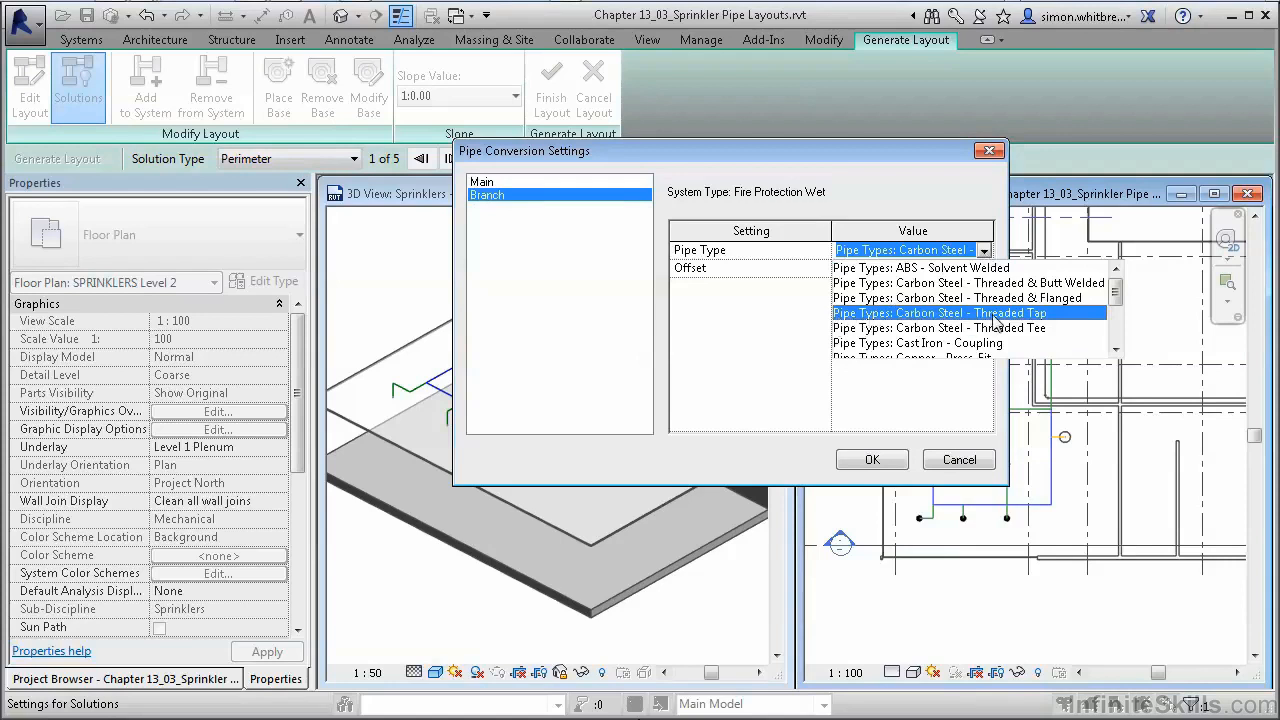
click(874, 460)
click(876, 460)
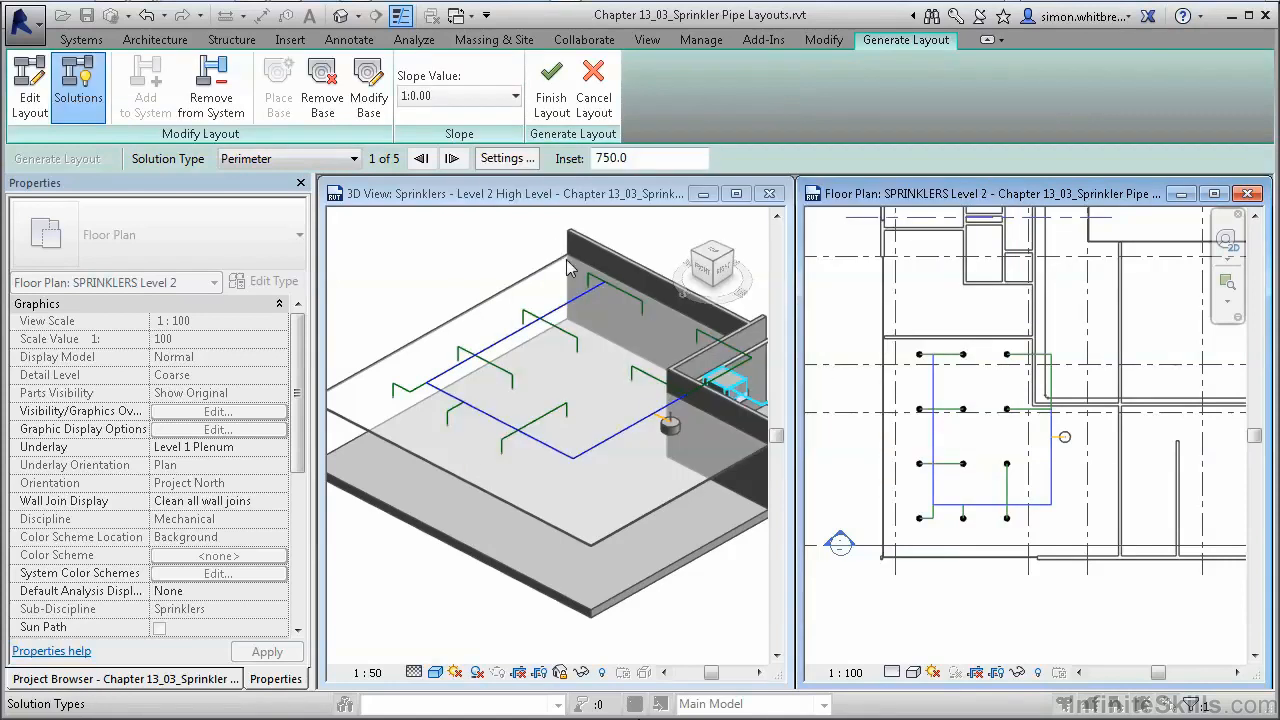
Preview the Perimeter layout solutions through to solution 5
click(452, 159)
click(452, 159)
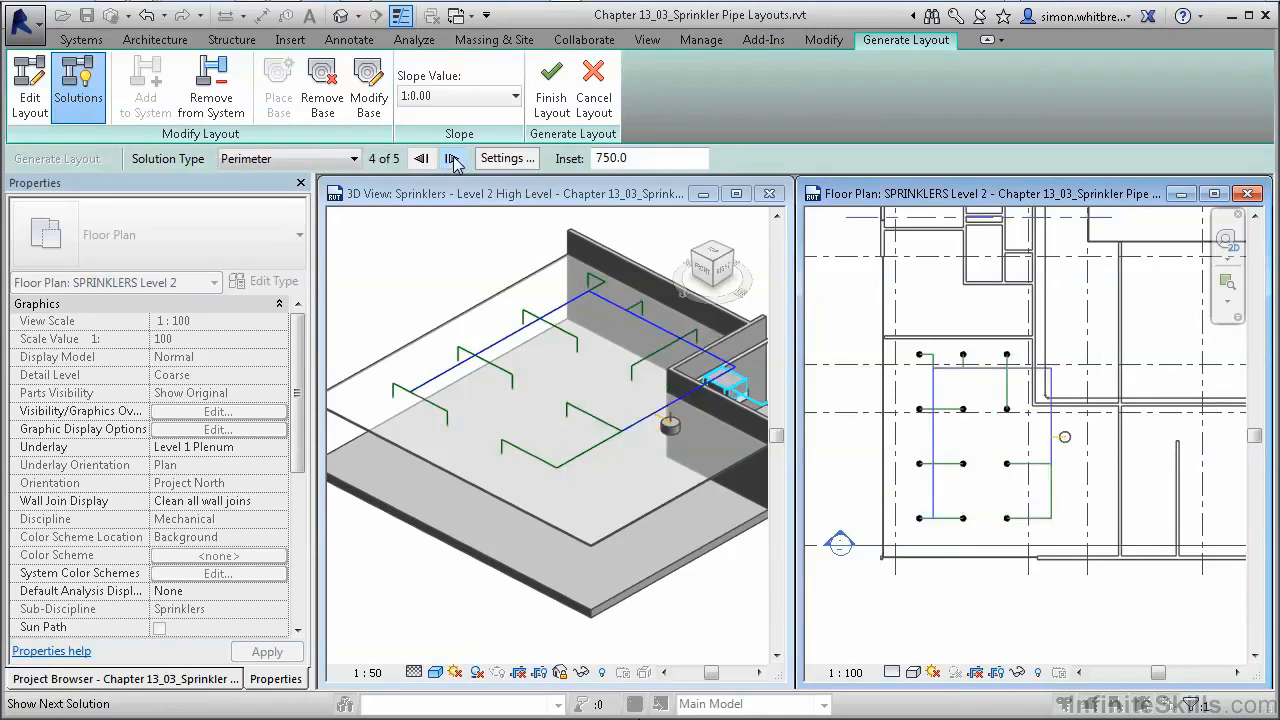
click(452, 159)
click(452, 159)
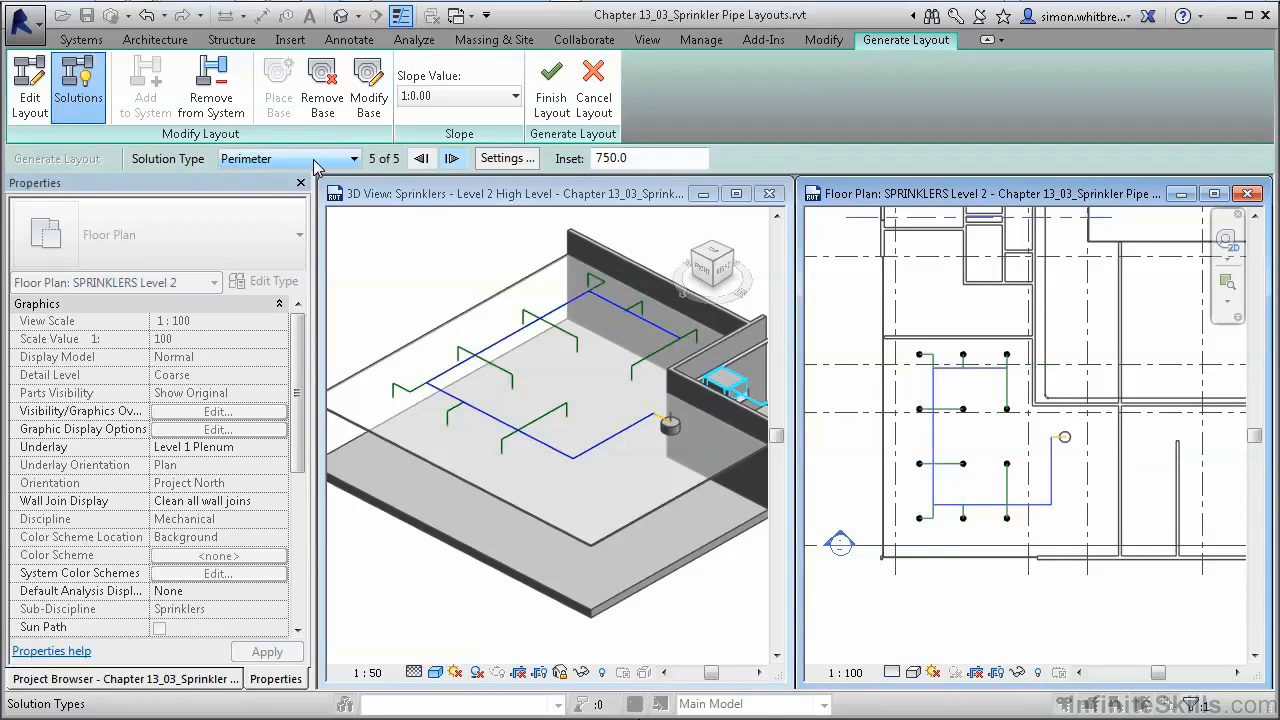
Change the solution type to Network and preview its layouts through to solution 6
click(314, 163)
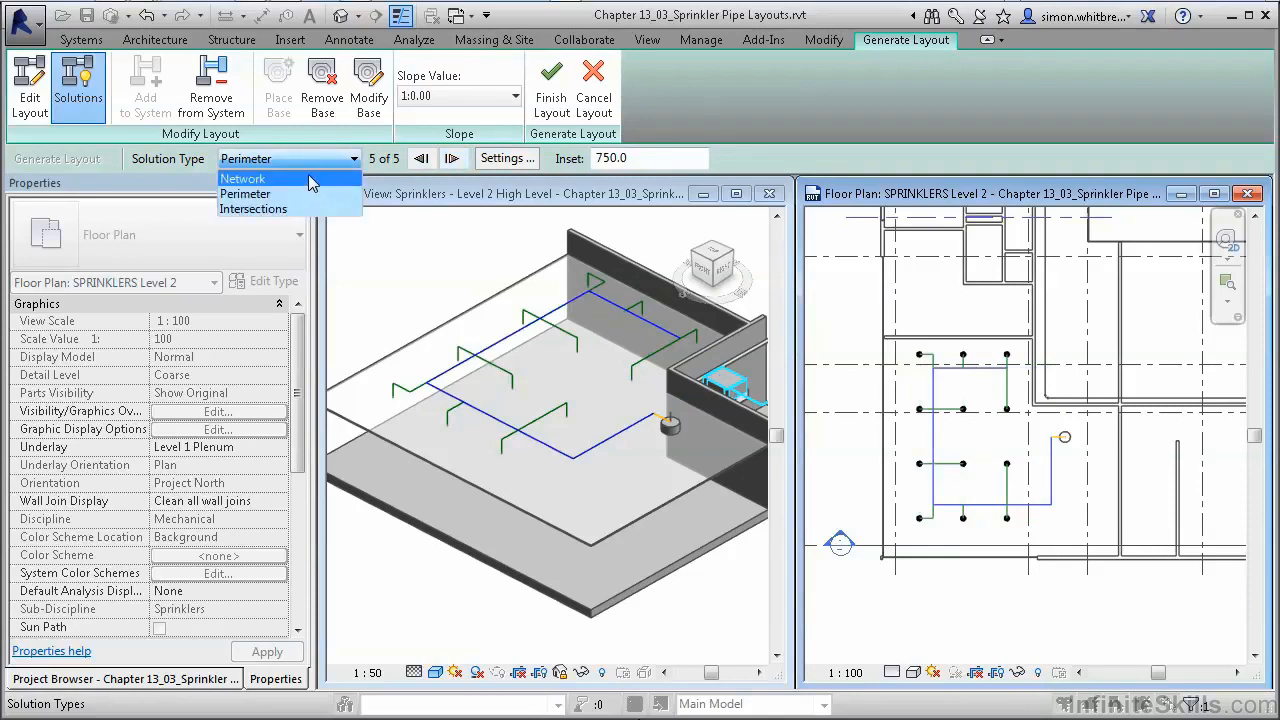
click(305, 177)
click(452, 159)
click(452, 159)
click(452, 159)
click(452, 159)
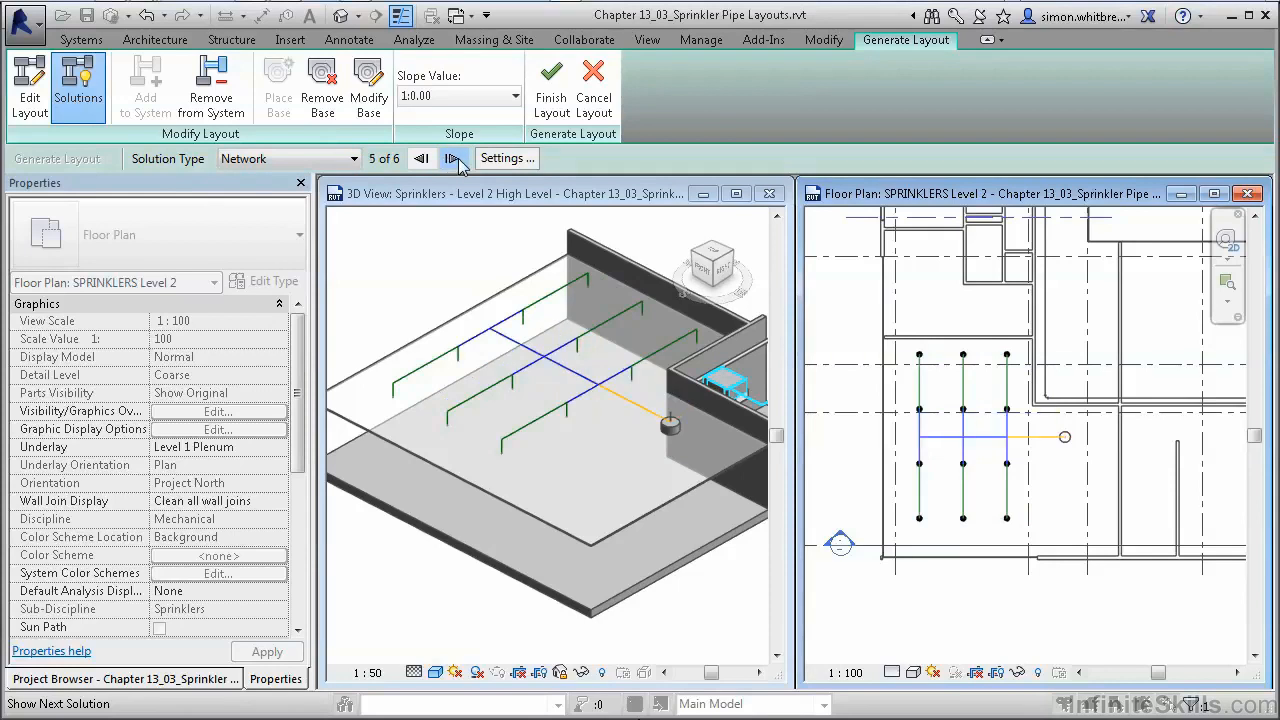
click(452, 159)
Set the solution type back to Perimeter, choose solution 5, and finish the layout to create the sprinkler pipes
click(268, 172)
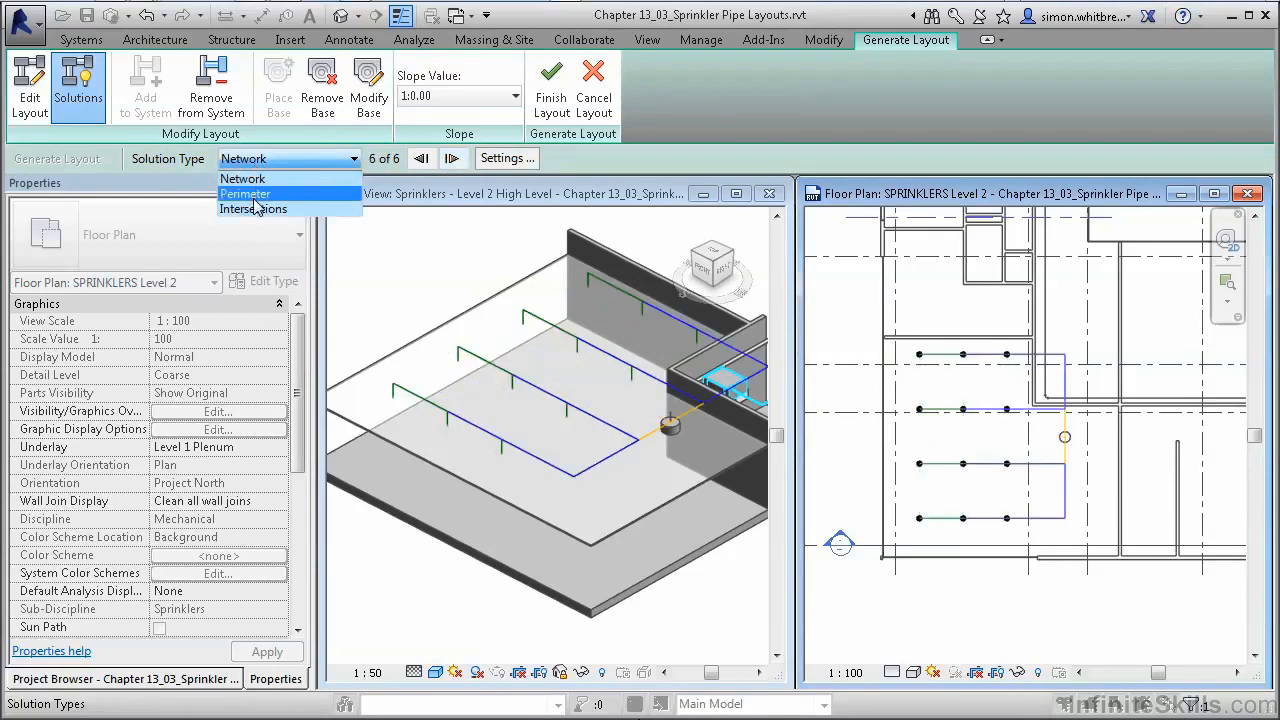
click(250, 196)
click(452, 159)
click(452, 159)
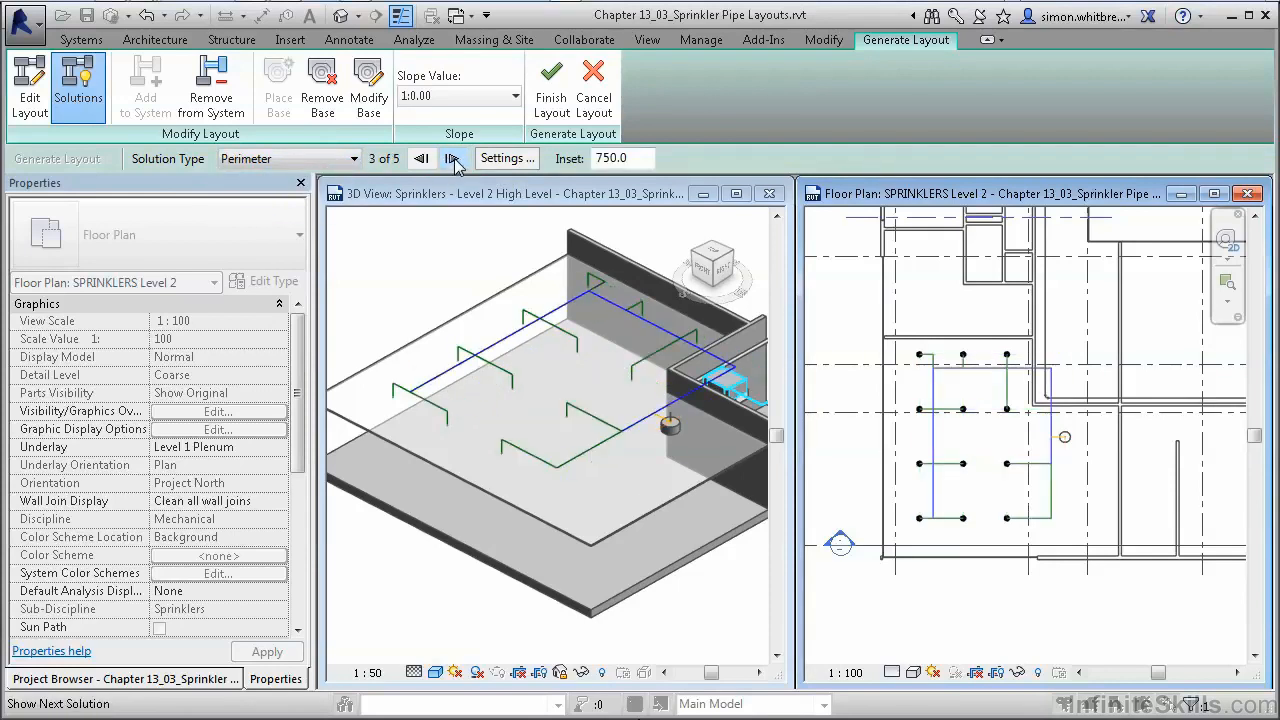
click(452, 159)
click(452, 159)
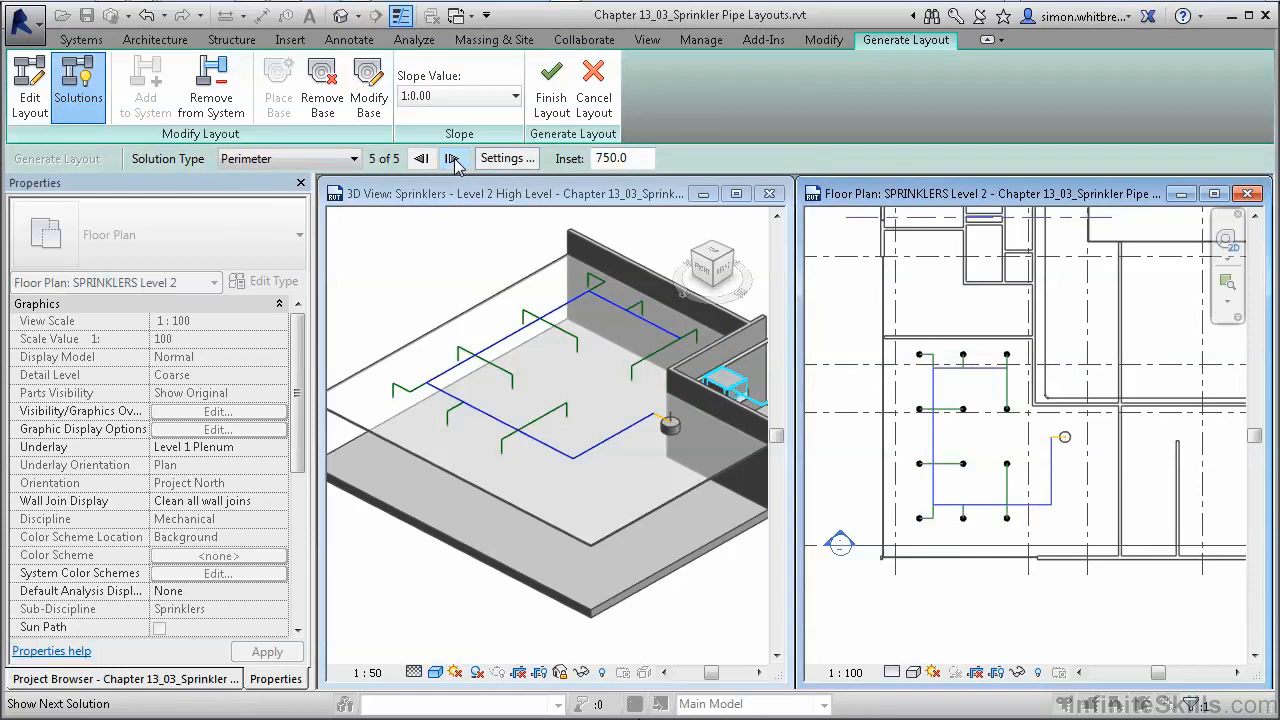
click(551, 98)
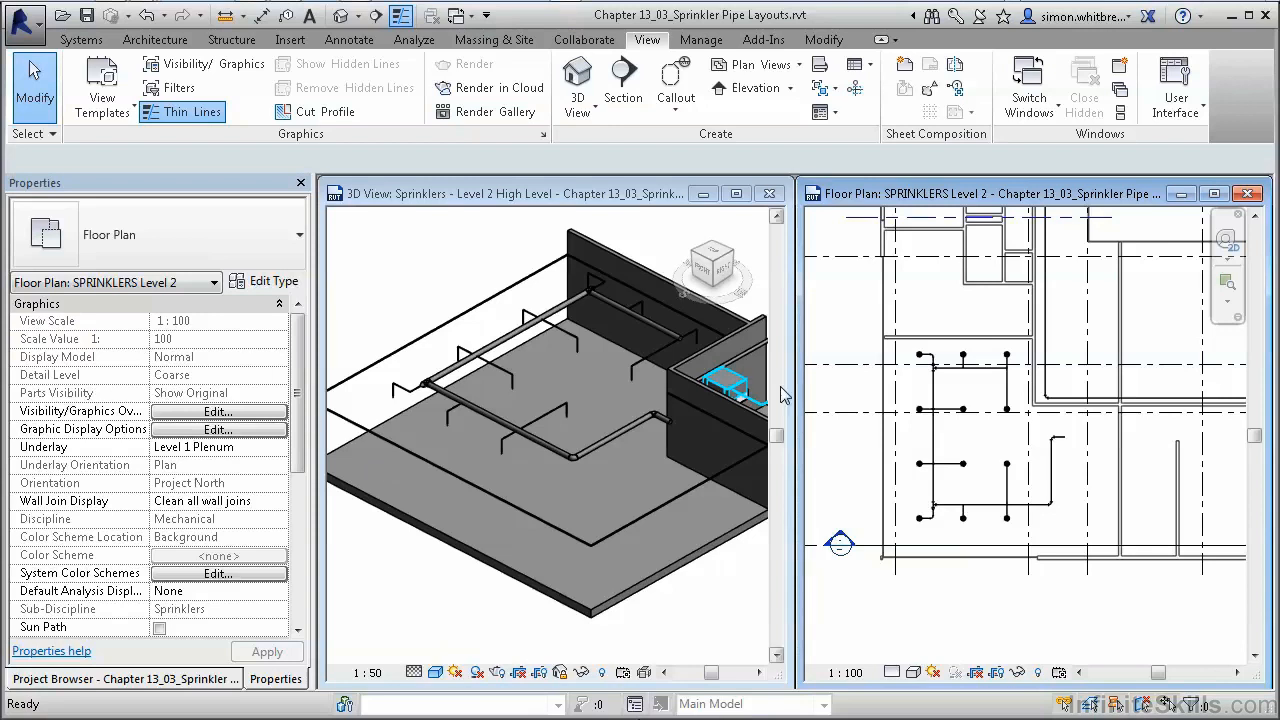
Align the vertical base connection pipe with the existing fire protection main, and delete the short horizontal stub and elbow at its end
scroll(1038, 423, up, 4)
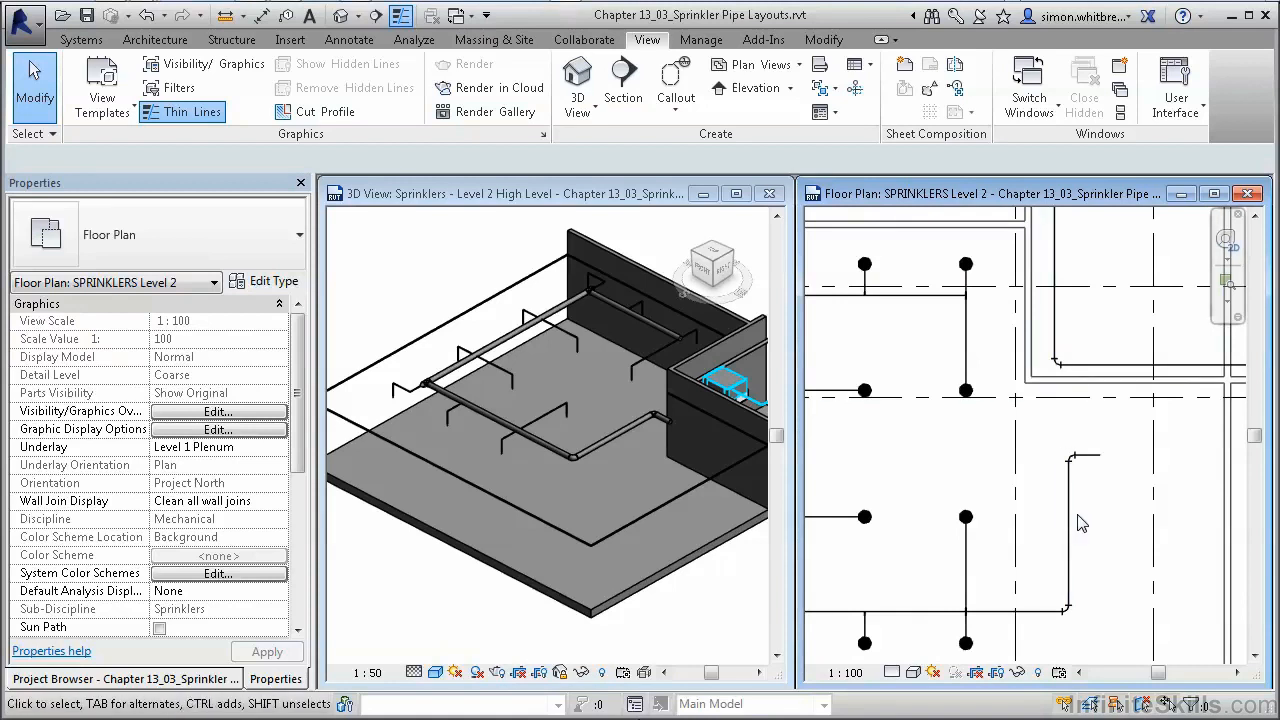
click(823, 41)
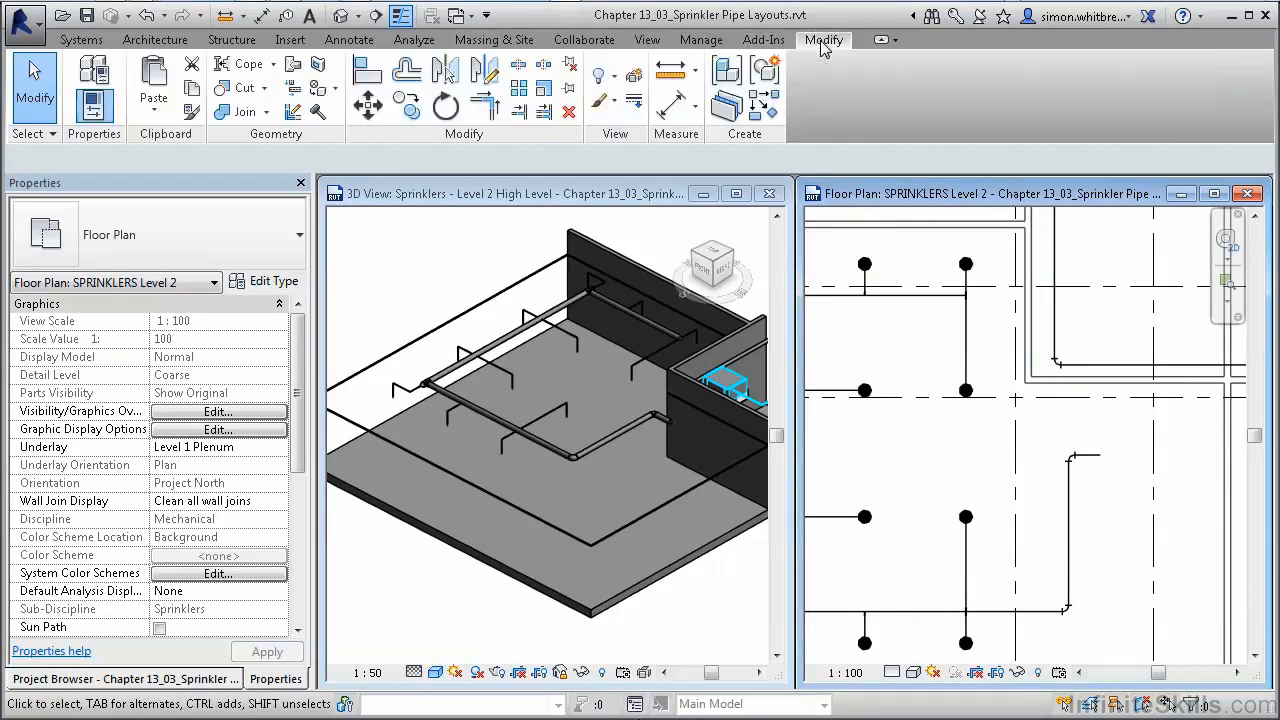
click(367, 72)
click(1054, 300)
click(1067, 507)
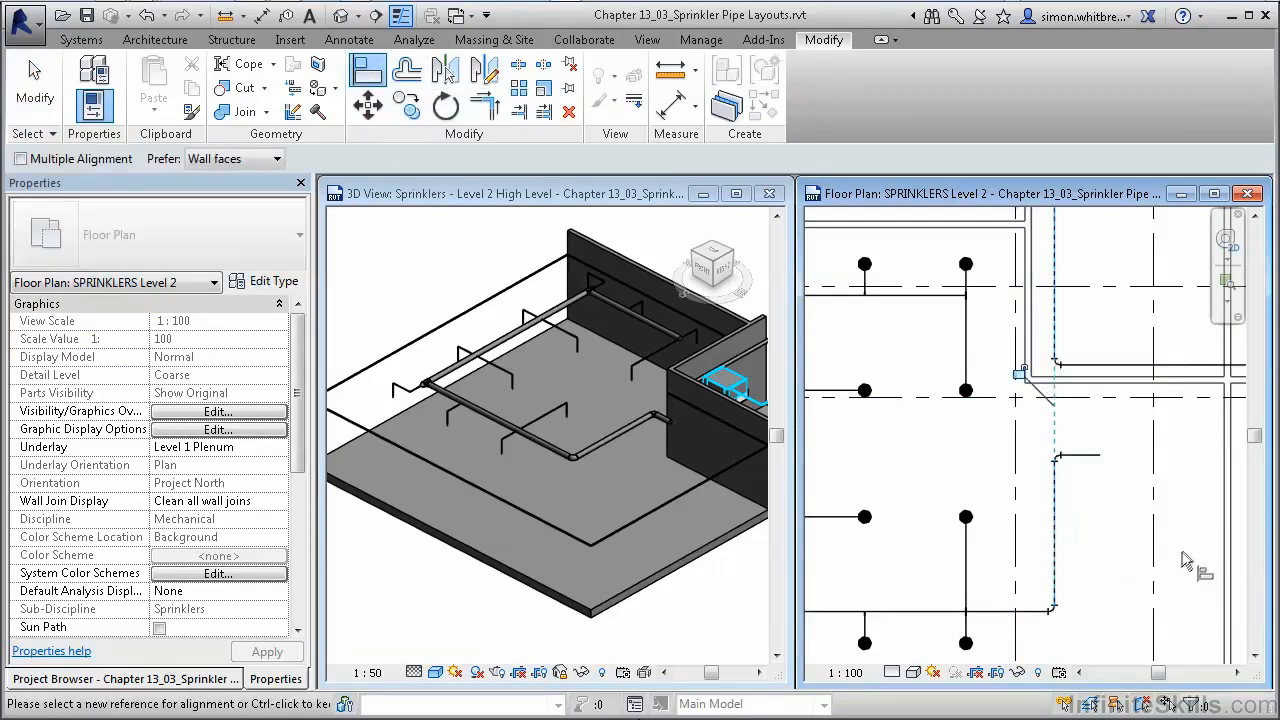
key(Escape)
key(Escape)
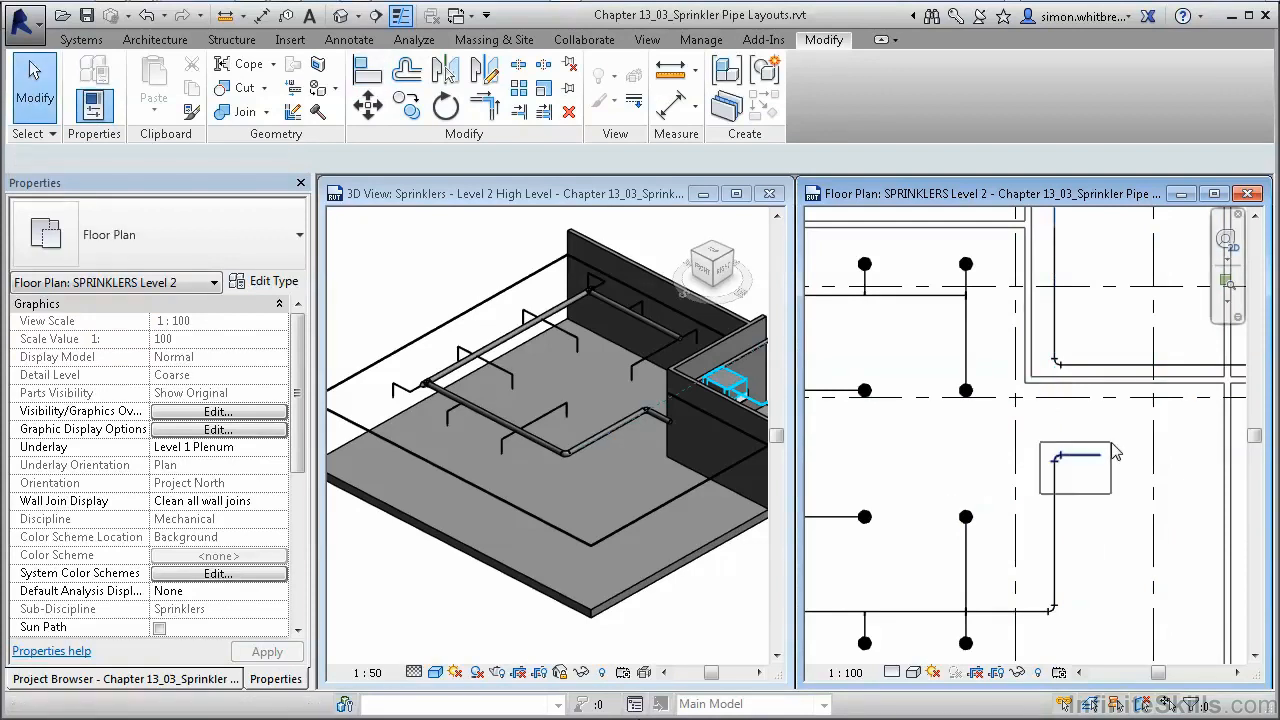
drag(1112, 447, 1112, 447)
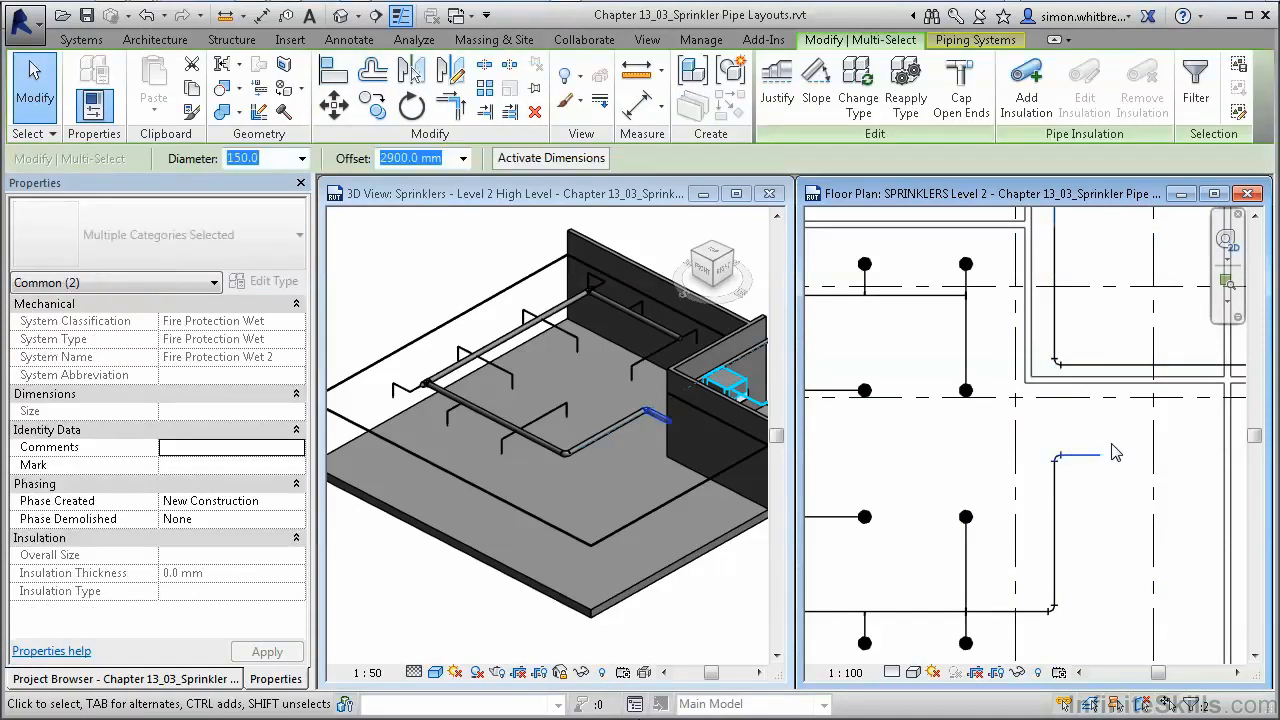
key(Delete)
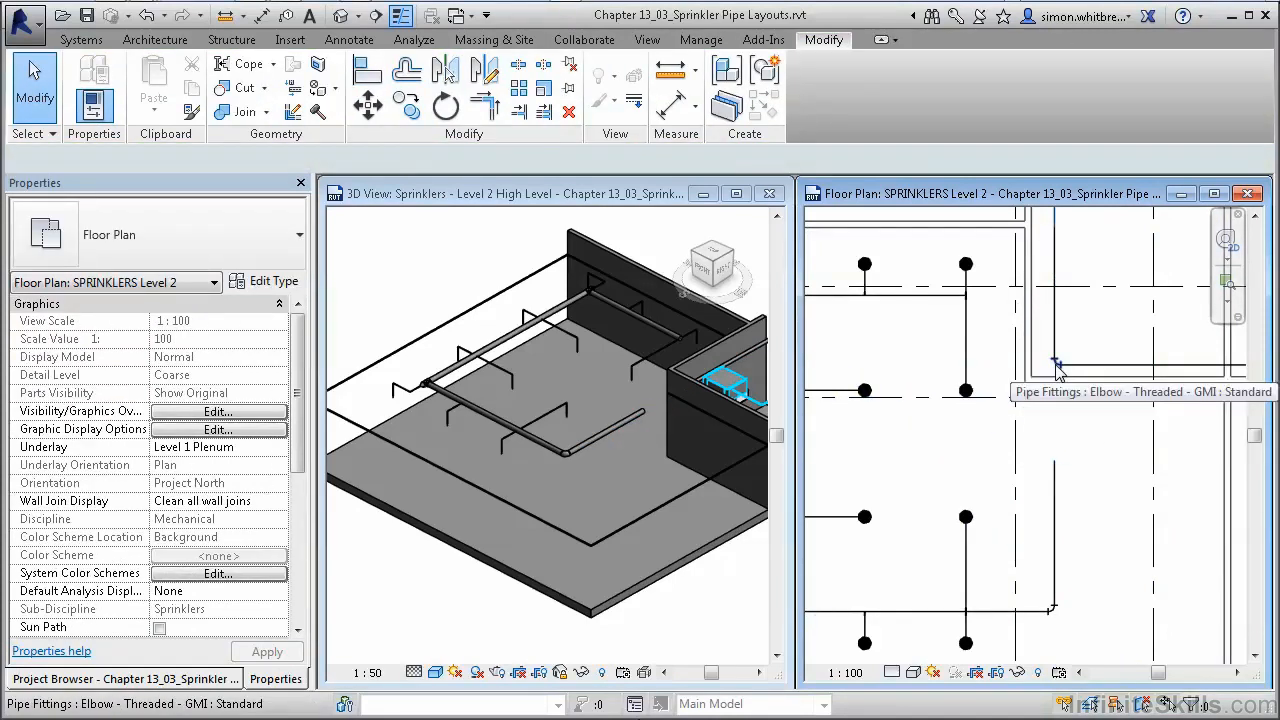
Convert the elbow at the corner of the existing fire protection main into a tee with its opening facing the new connection pipe
click(1057, 366)
scroll(1052, 362, up, 2)
scroll(1052, 362, up, 3)
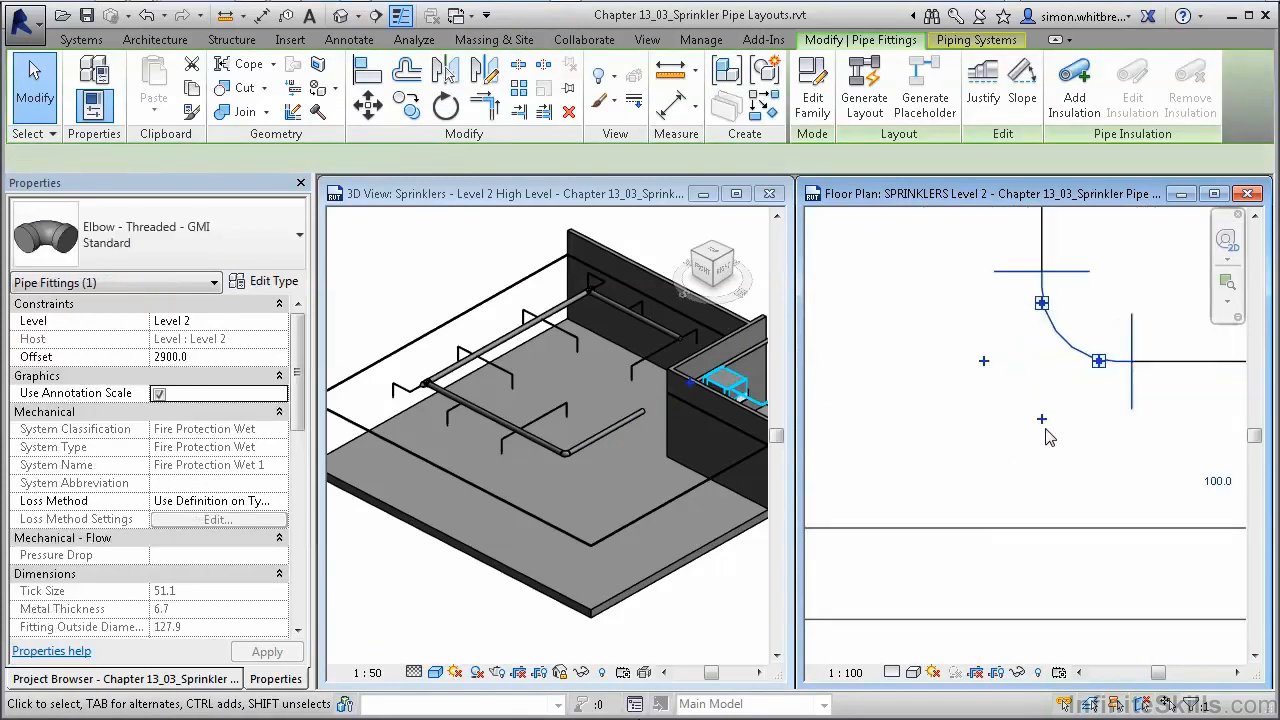
click(1041, 419)
scroll(1062, 468, down, 5)
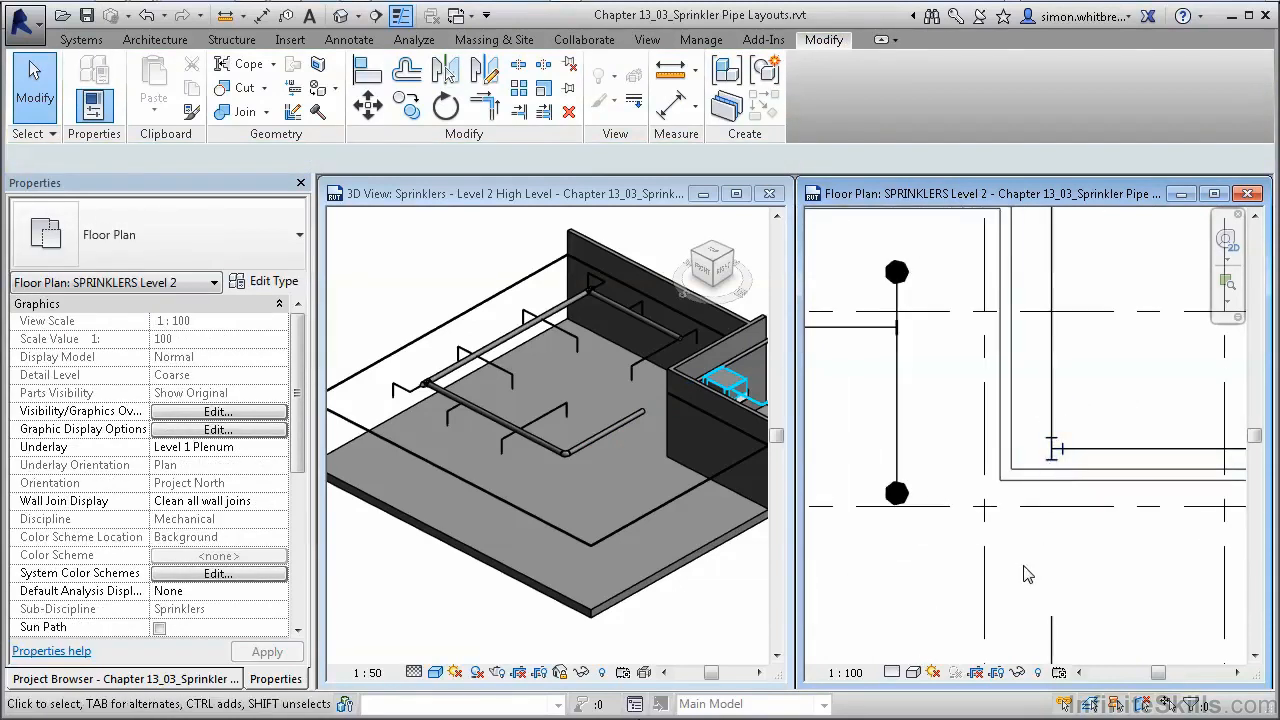
Extend the open end of the vertical connection pipe to the open connector of the tee on the existing main
click(1052, 630)
drag(1051, 614, 1052, 450)
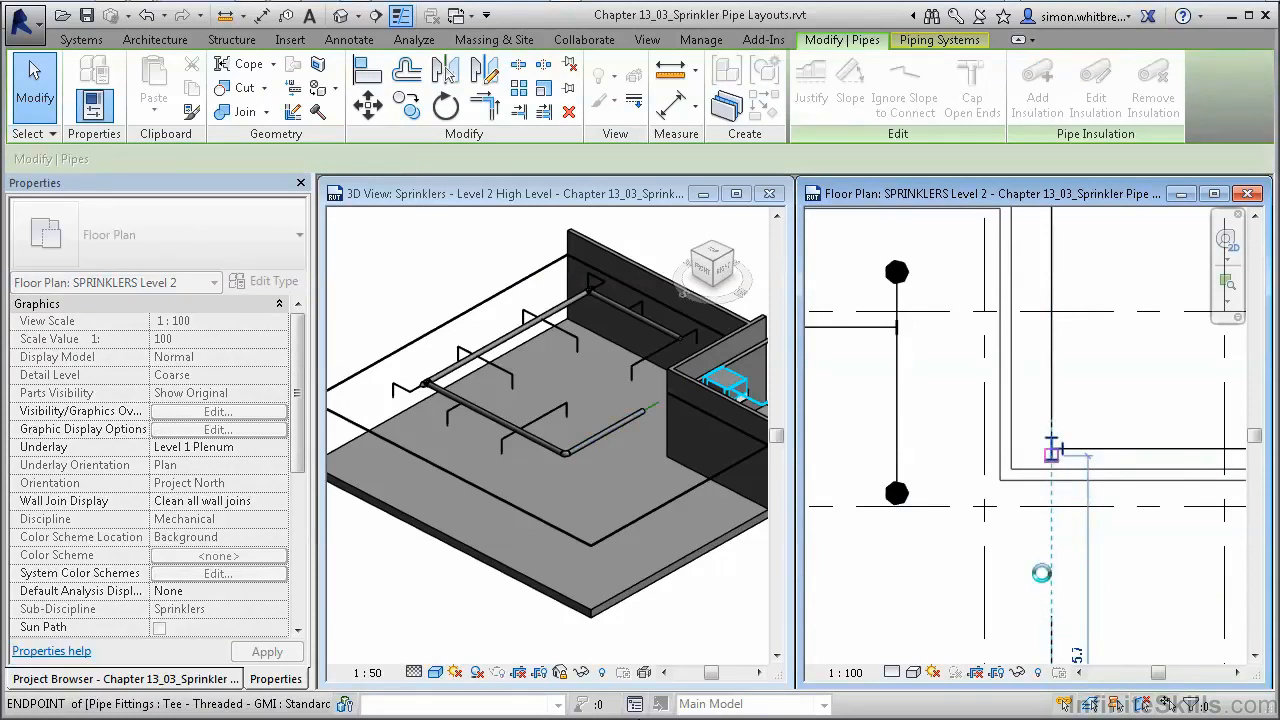
click(1042, 572)
scroll(1035, 575, down, 1)
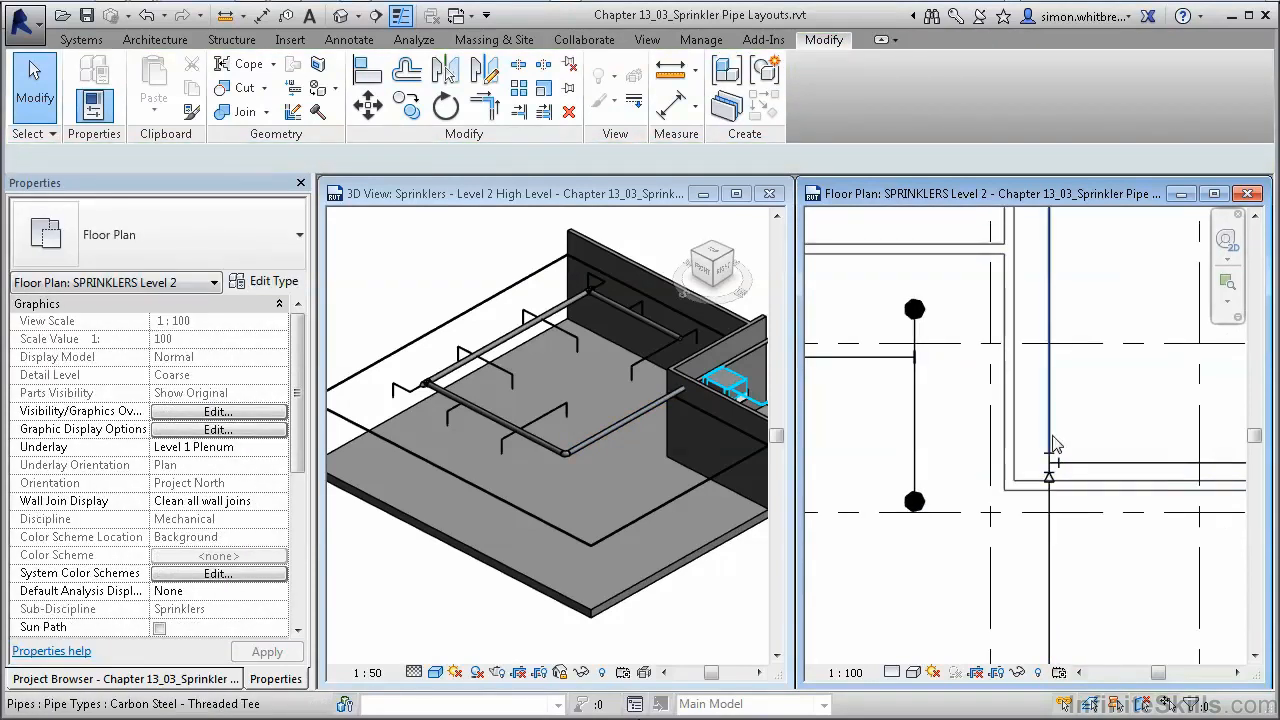
scroll(1060, 530, down, 2)
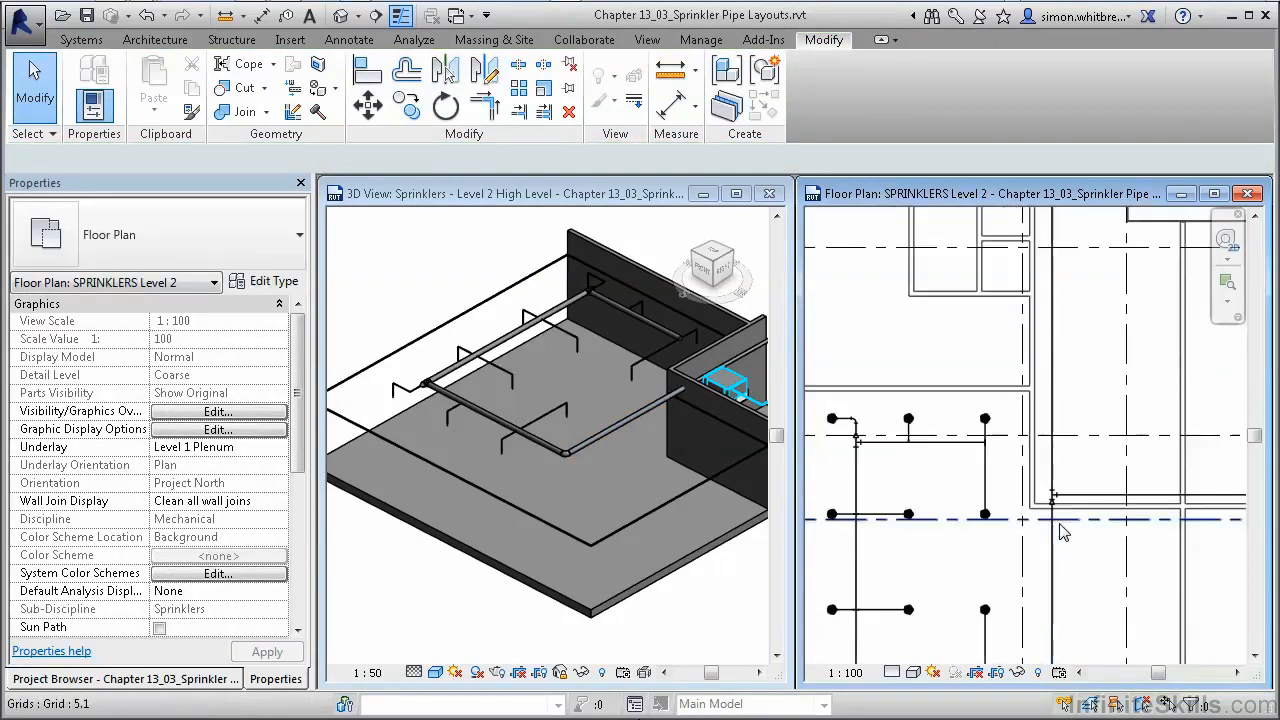
Select the whole main pipe run around the lounge in the 3D view and set its diameter to 100 mm
click(623, 446)
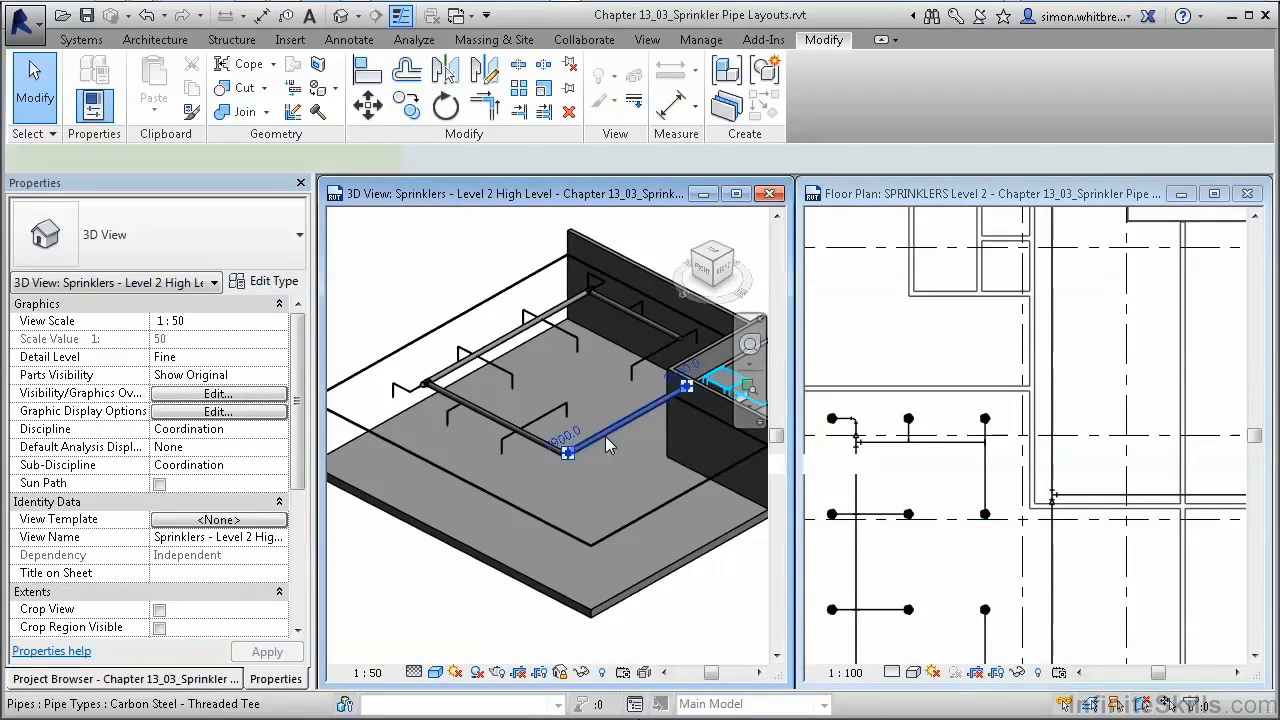
click(606, 438)
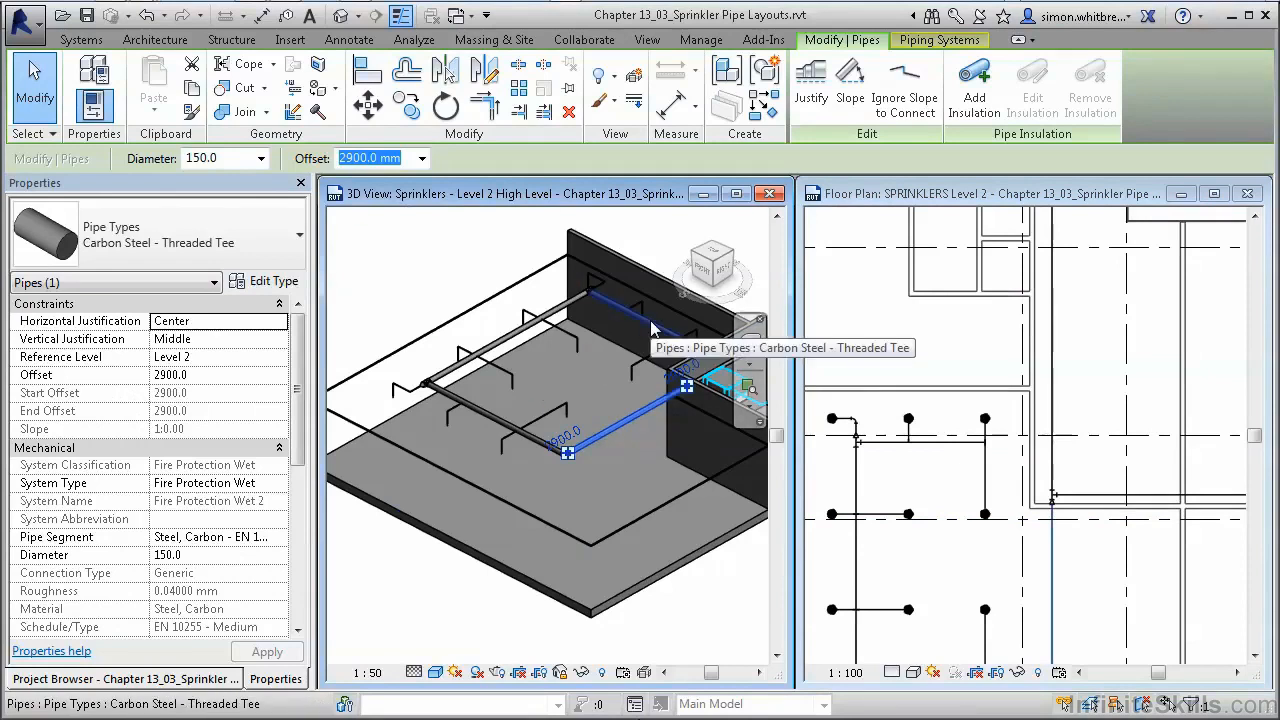
key(Tab)
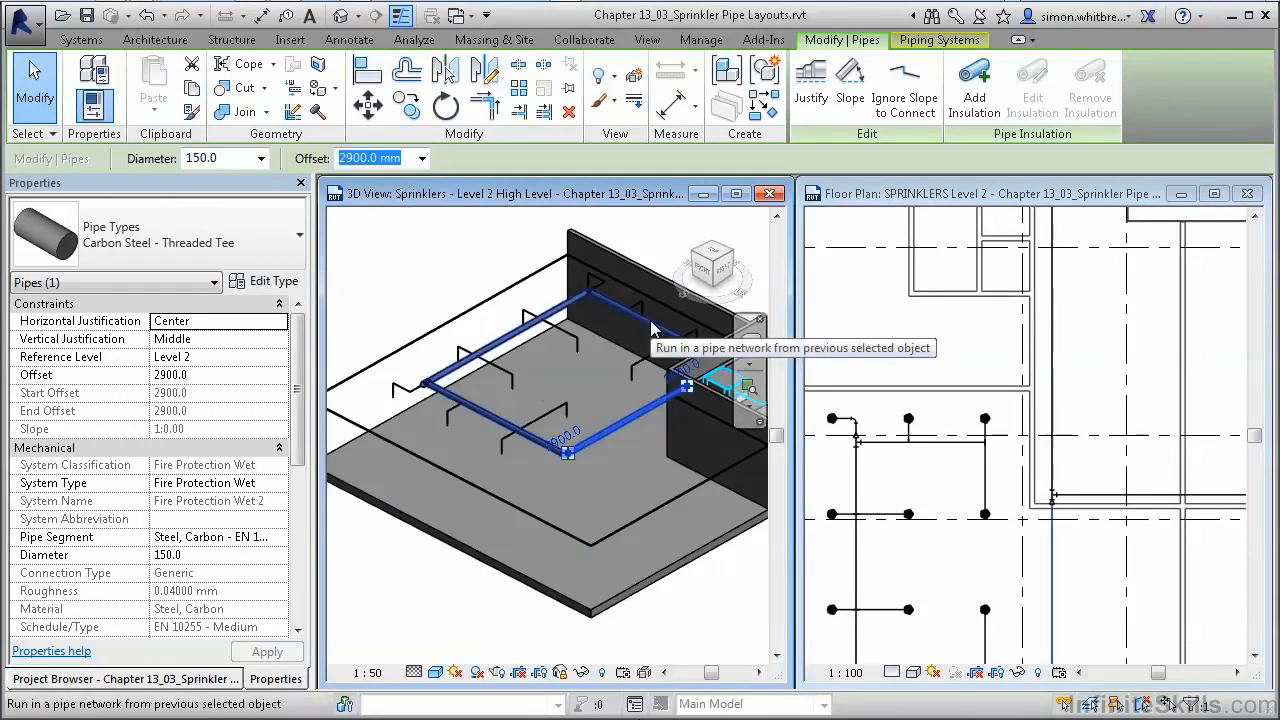
click(652, 330)
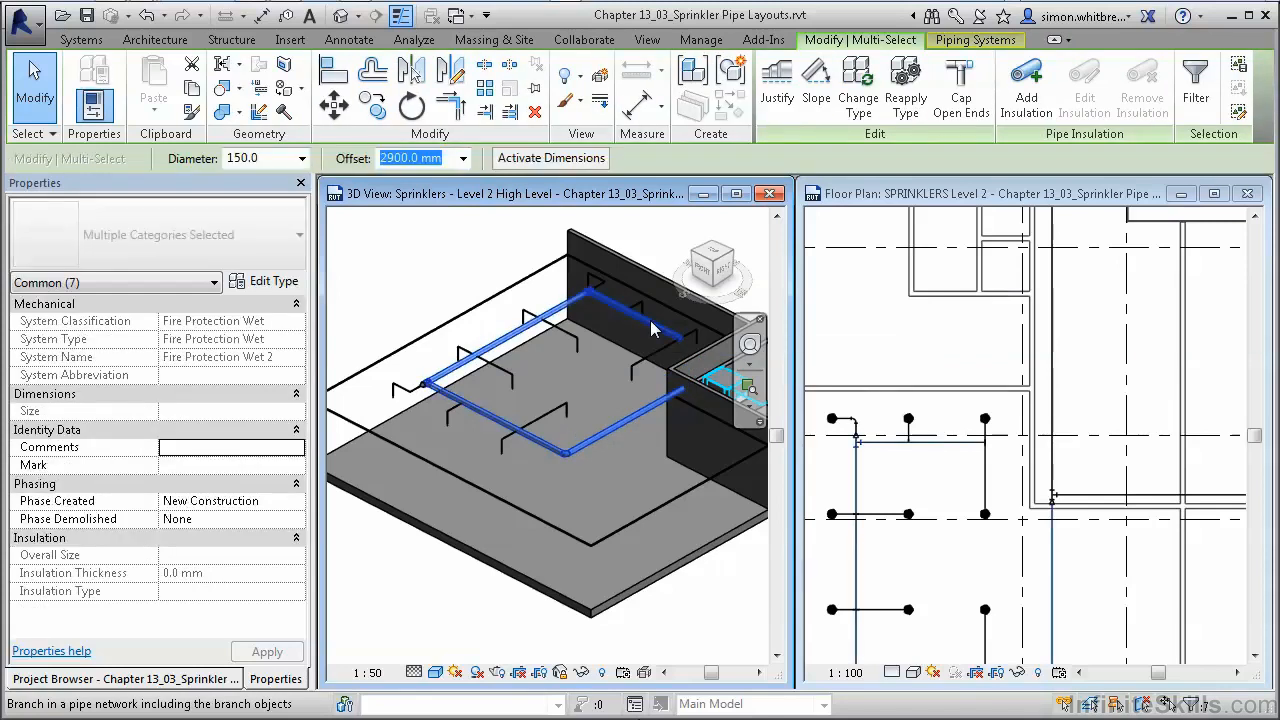
click(302, 158)
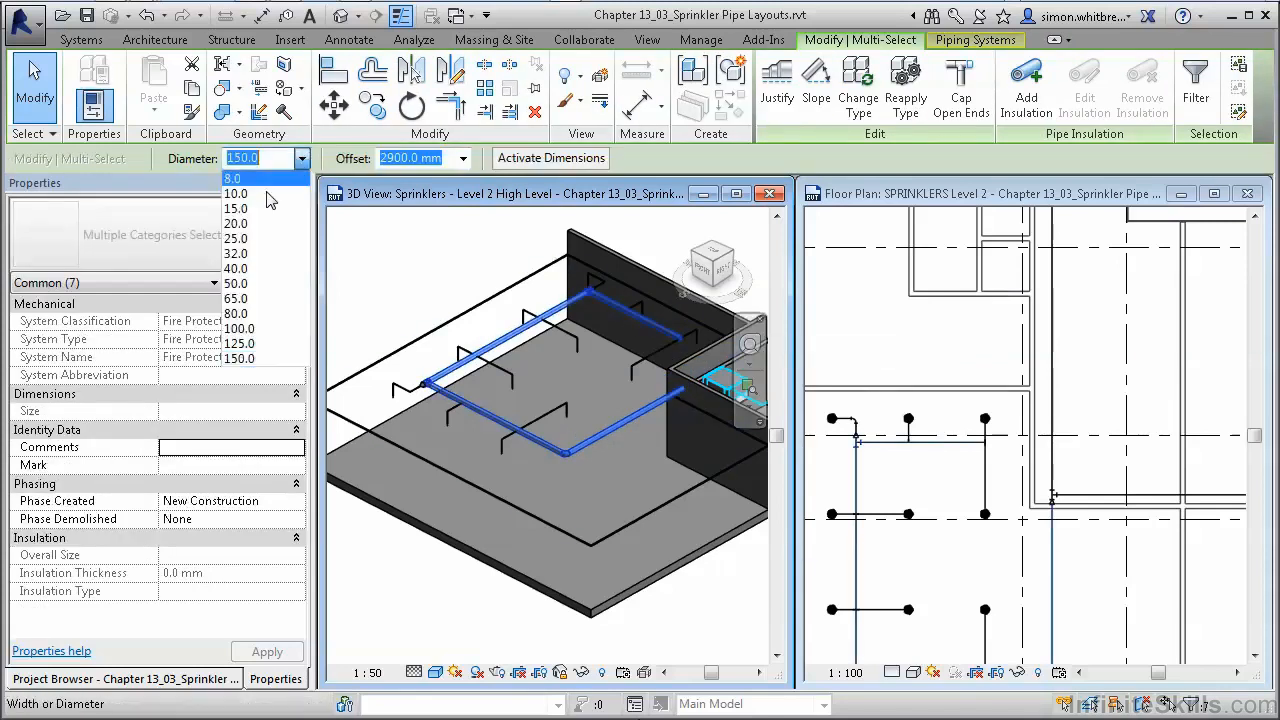
click(238, 329)
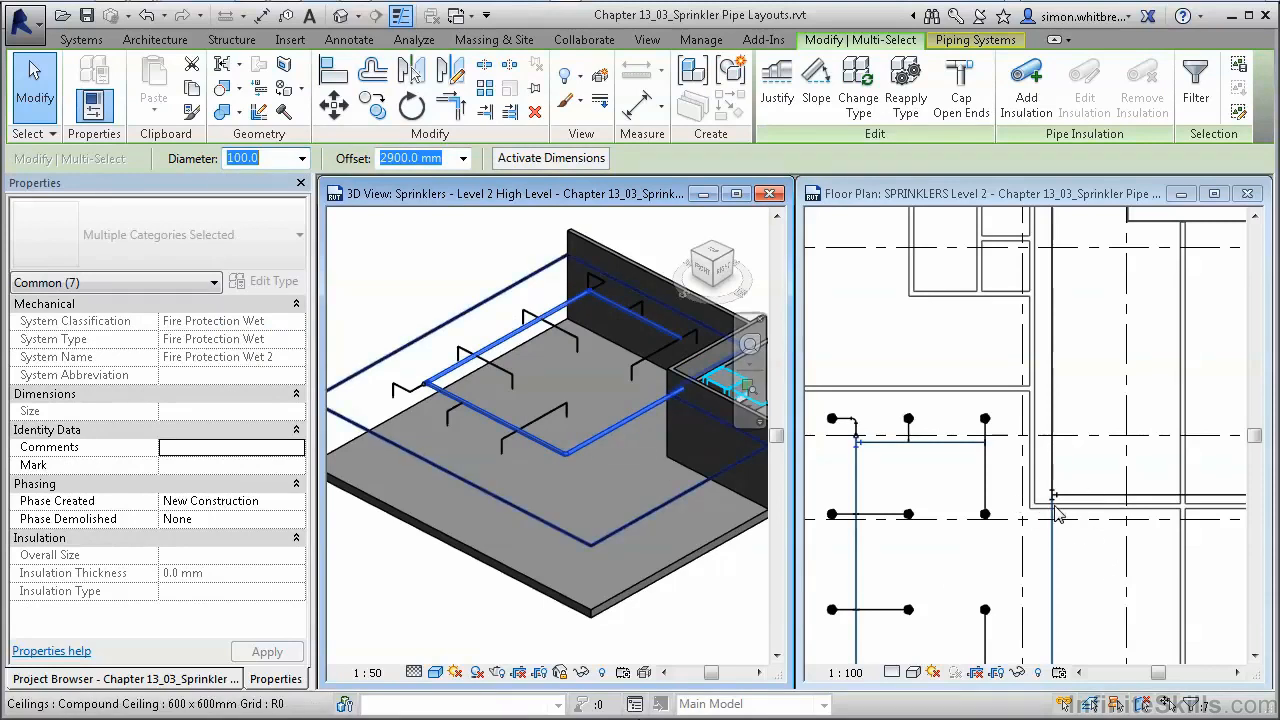
Delete the reducer at the loop's upper-left corner in the floor plan and downgrade the tee below it to an elbow
click(822, 462)
scroll(830, 440, up, 4)
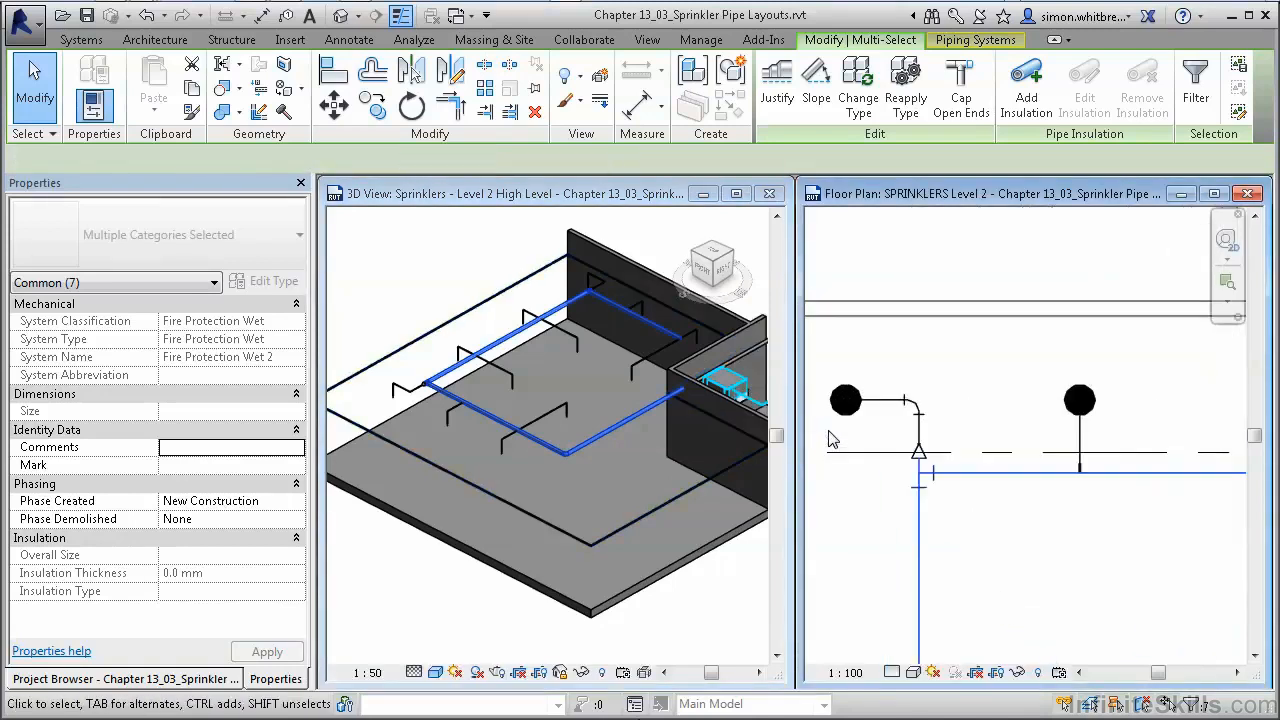
scroll(828, 440, up, 1)
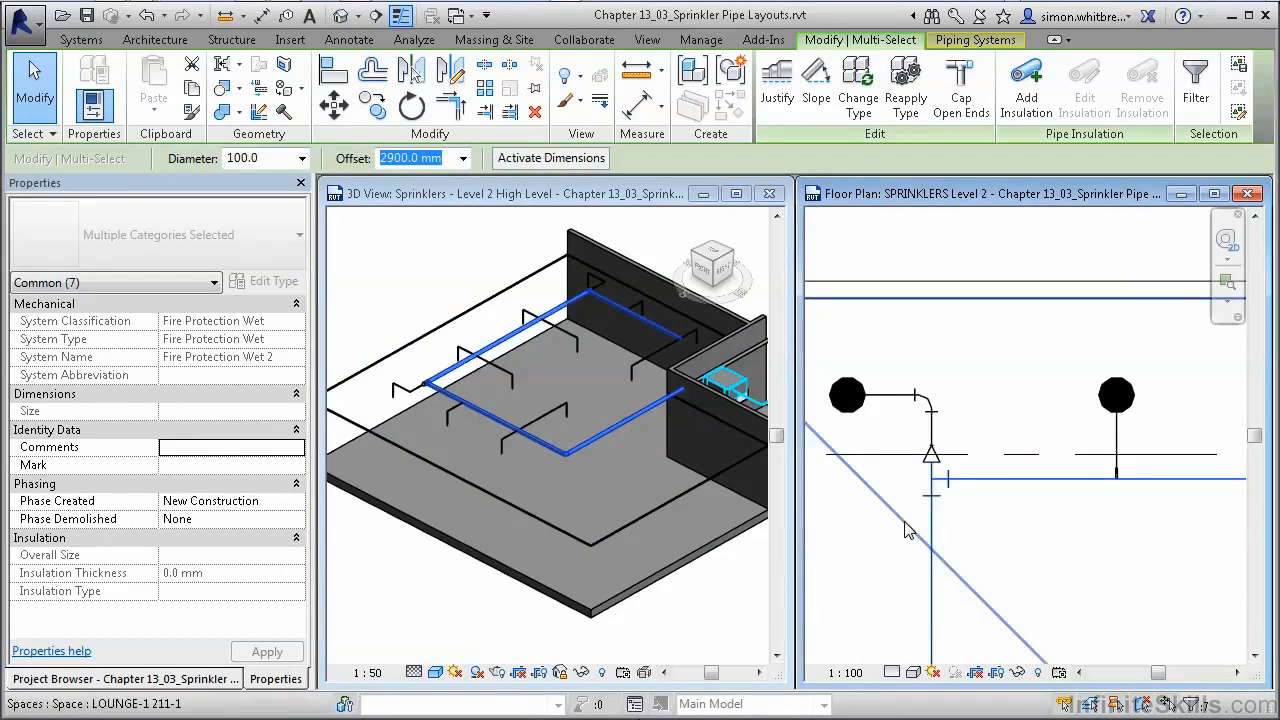
click(900, 478)
scroll(900, 478, up, 2)
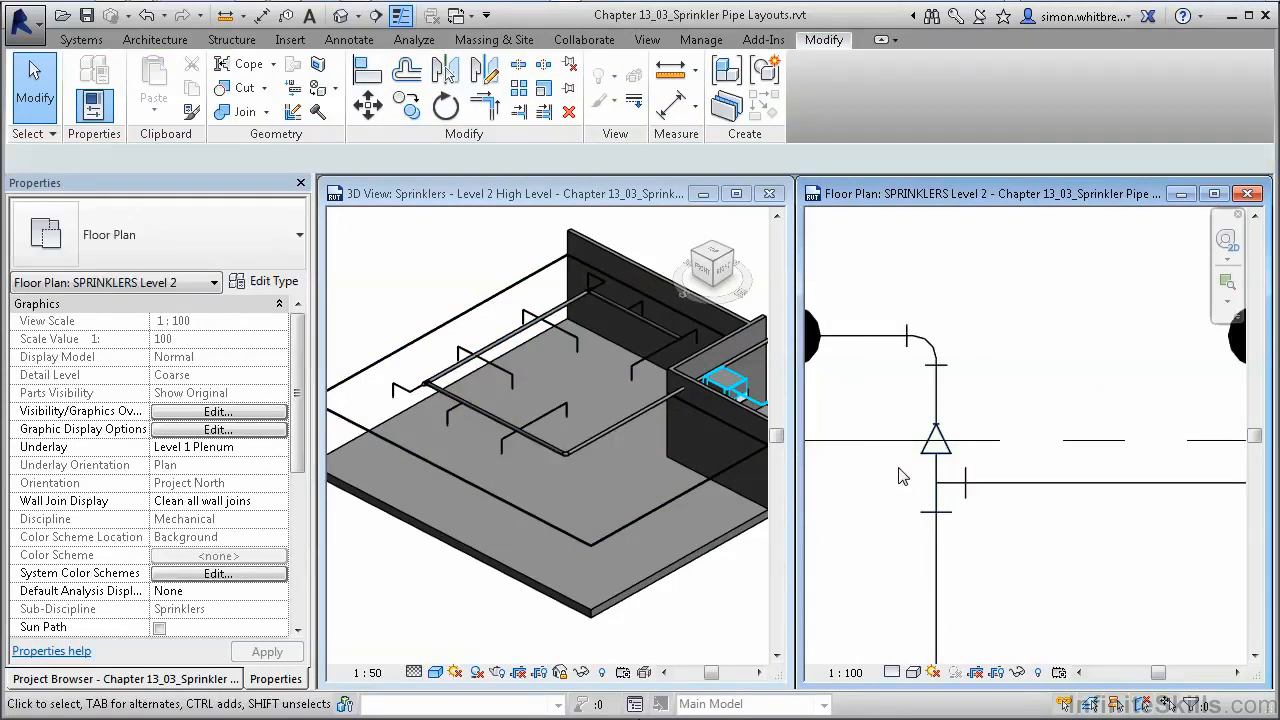
click(935, 442)
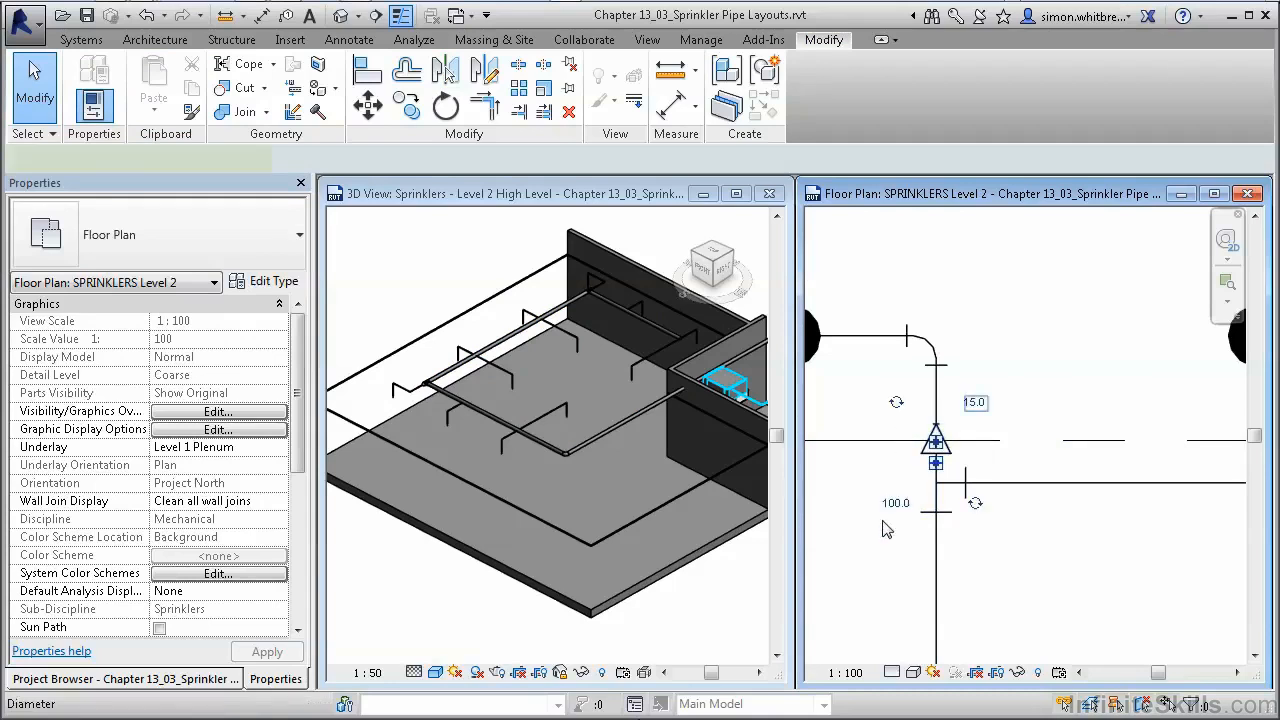
key(Delete)
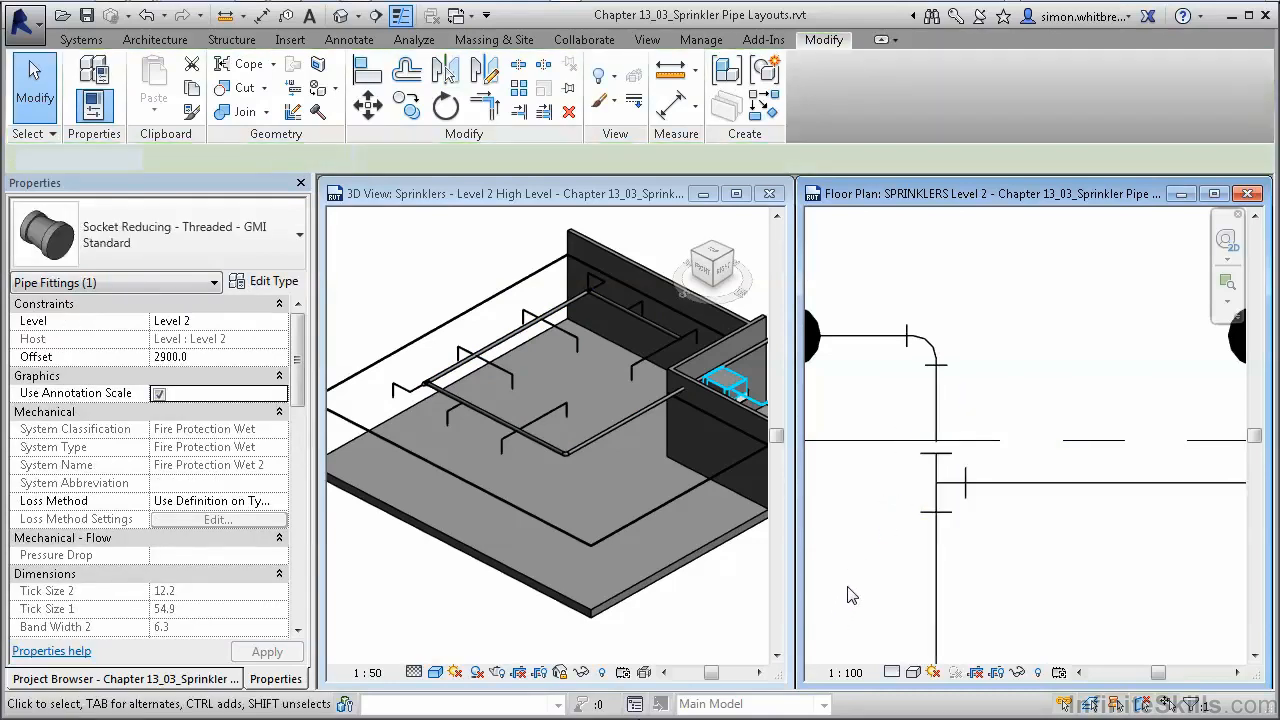
click(940, 490)
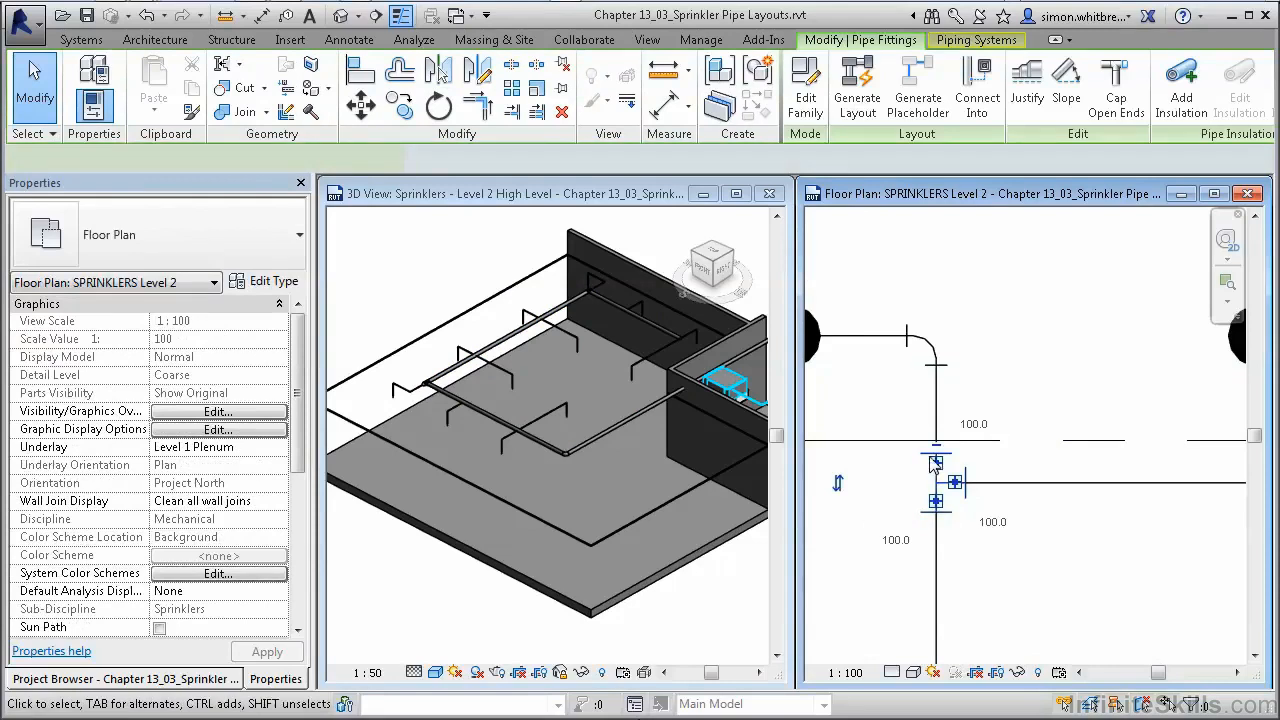
key(Delete)
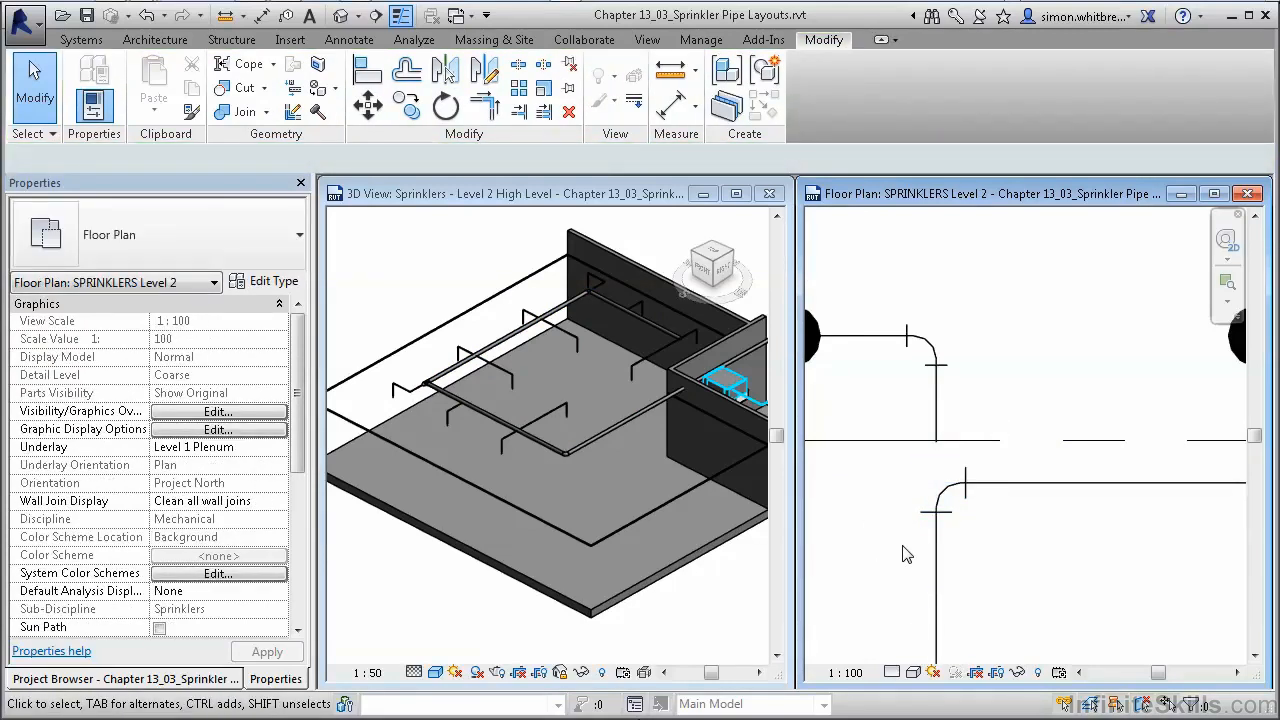
Move the disconnected 15 mm branch pipe along the horizontal main, past the corner elbow, and extend its open end to connect into the main
click(937, 425)
drag(937, 425, 1090, 396)
drag(1089, 441, 1093, 517)
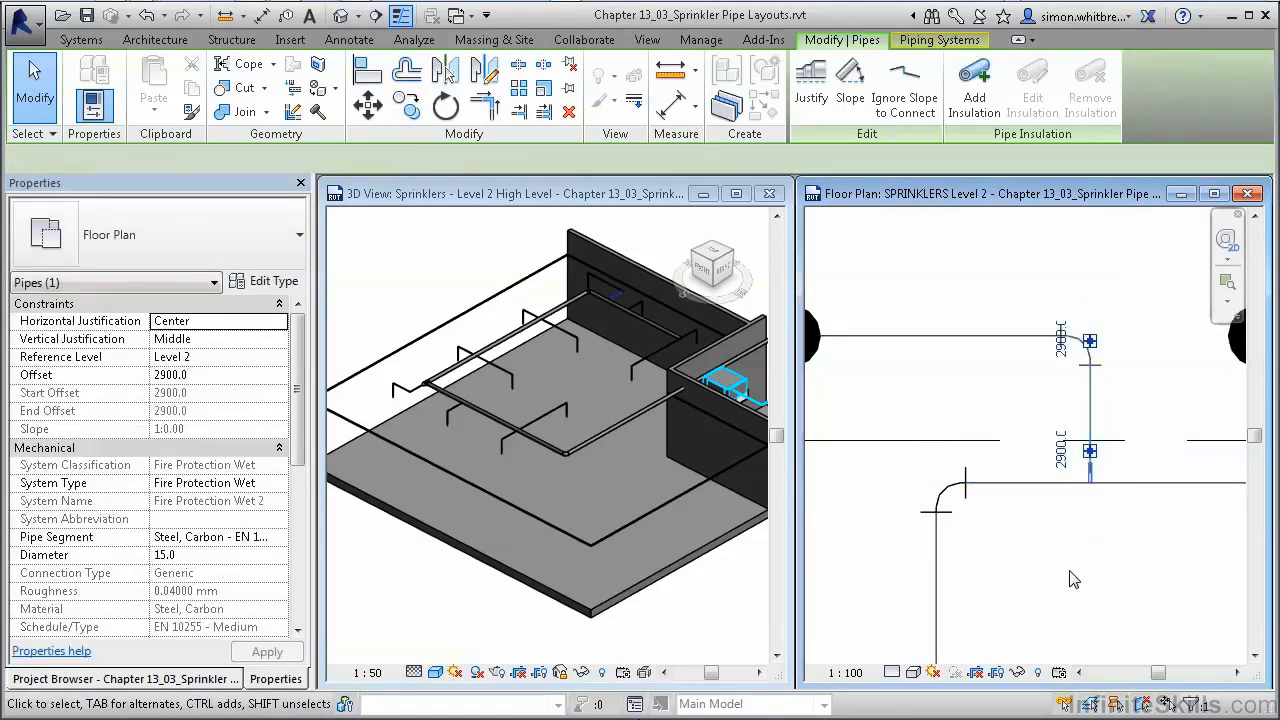
click(997, 514)
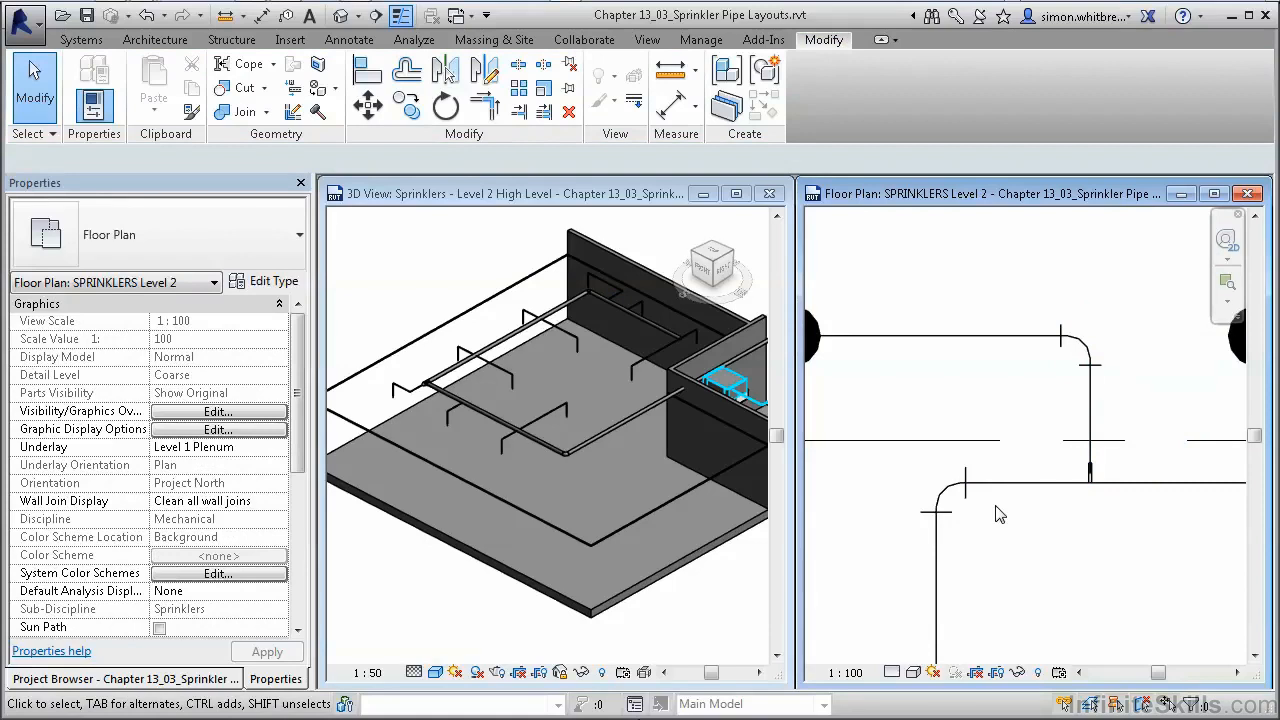